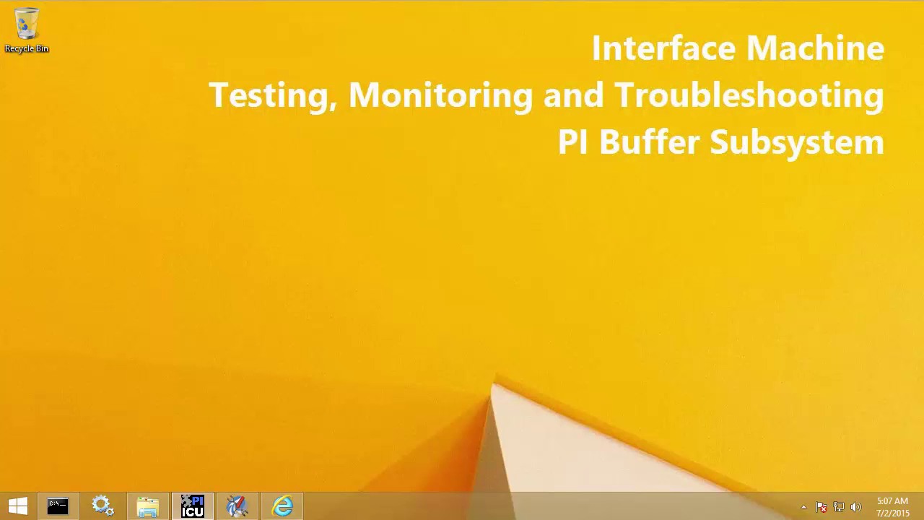
# - Open Buffering Manager from the PI Interface Configuration Utility, then reposition and enlarge its window
pyautogui.click(192, 507)
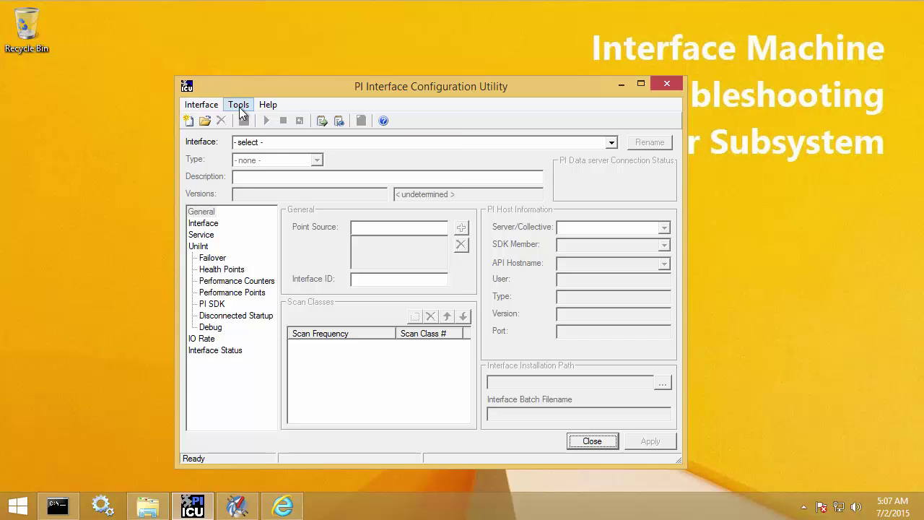
pyautogui.click(239, 105)
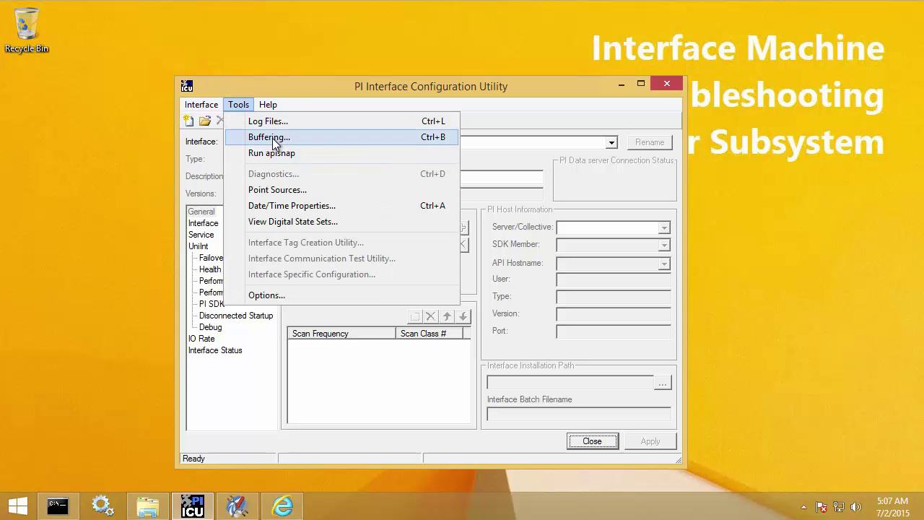
pyautogui.click(272, 138)
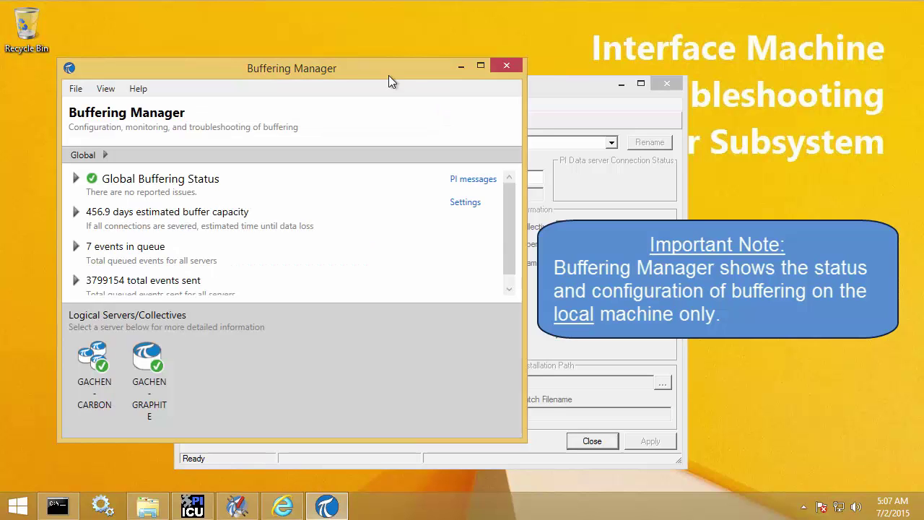
pyautogui.moveTo(388, 75); pyautogui.dragTo(511, 57)
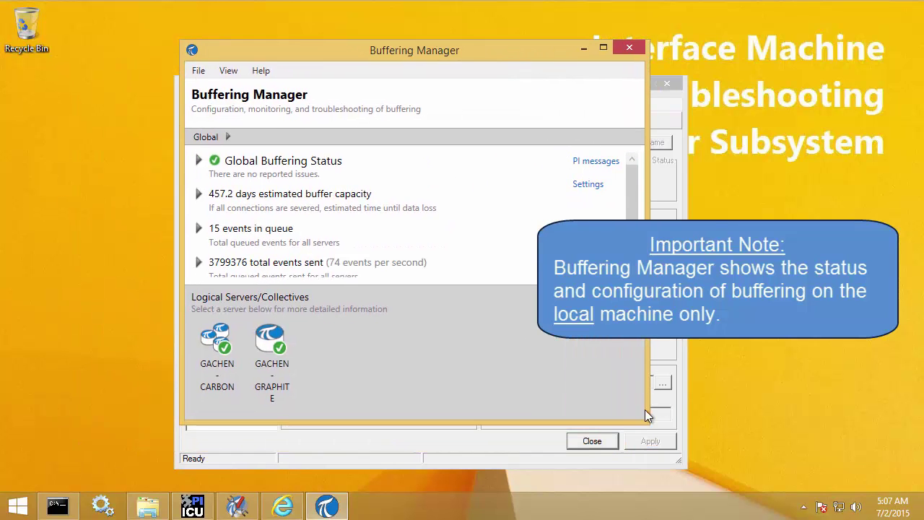
pyautogui.moveTo(647, 425); pyautogui.dragTo(691, 475)
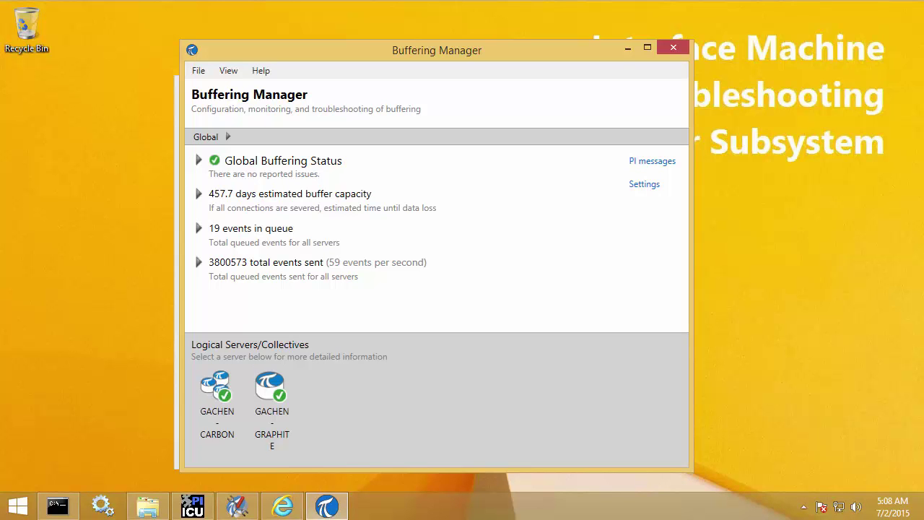
# - View the buffering status of the GACHEN-CARBON collective and its member GACHEN-CARBON12, then return to the Global view
pyautogui.click(222, 395)
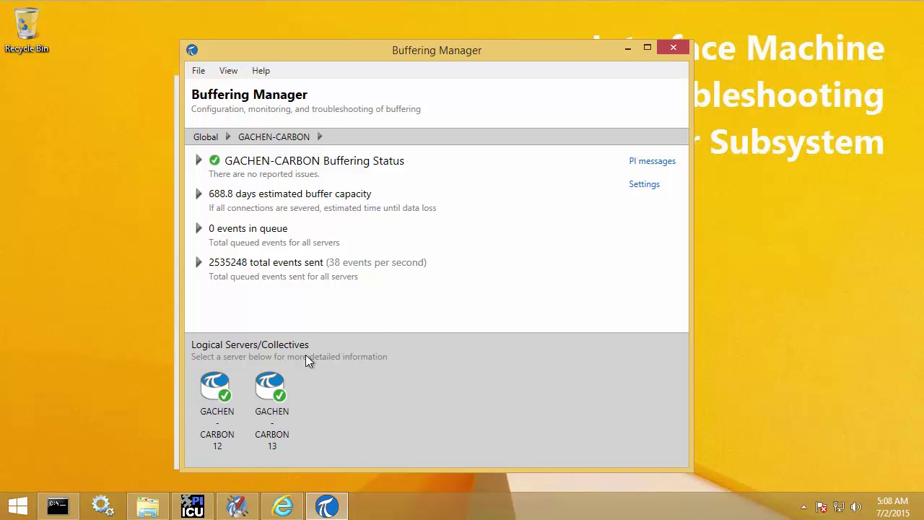
pyautogui.click(214, 405)
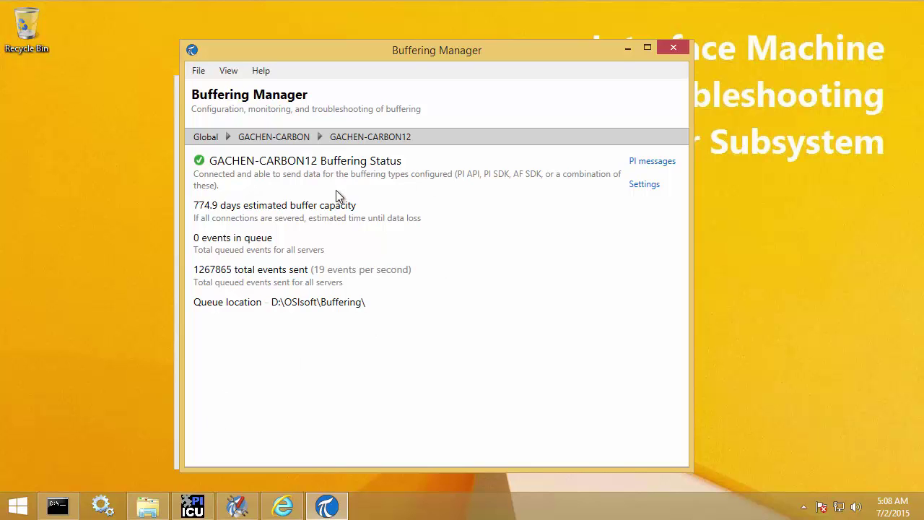
pyautogui.click(267, 138)
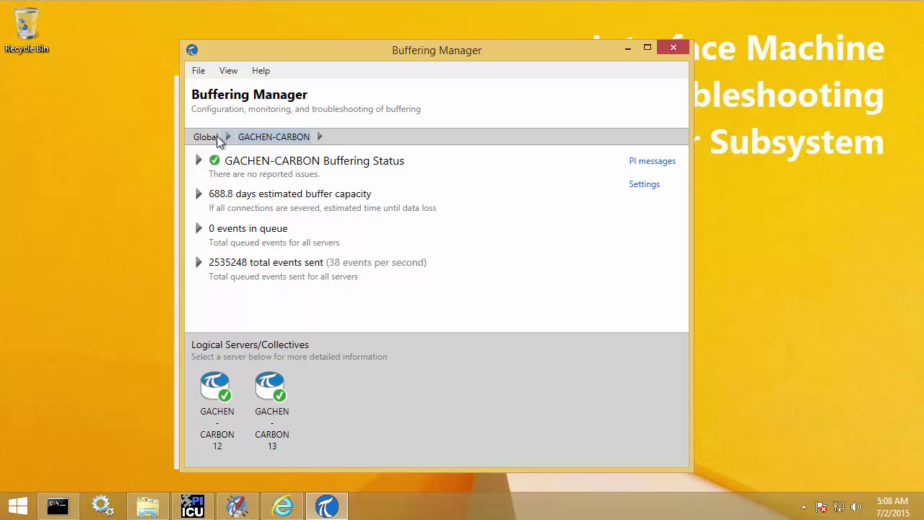
pyautogui.click(196, 139)
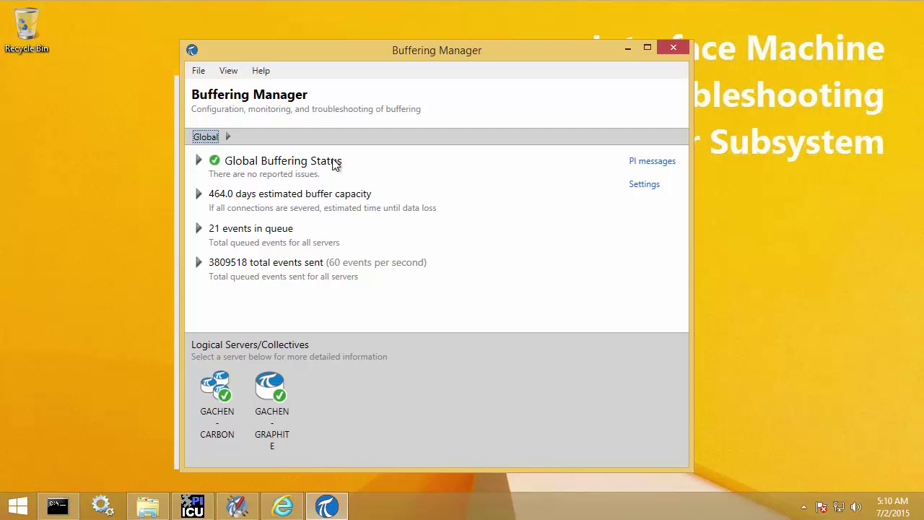
# - Look through the list of buffered servers and expand Global Buffering Status to review the status of each server
pyautogui.click(227, 137)
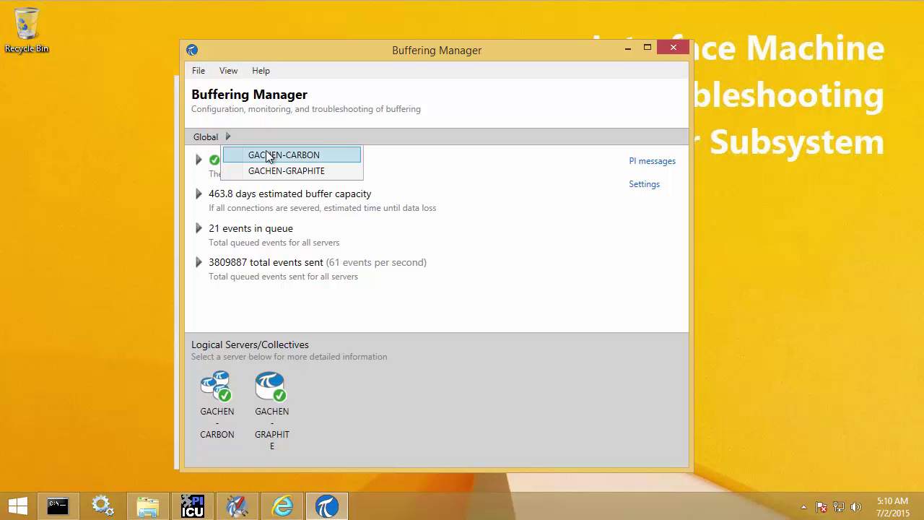
pyautogui.click(407, 142)
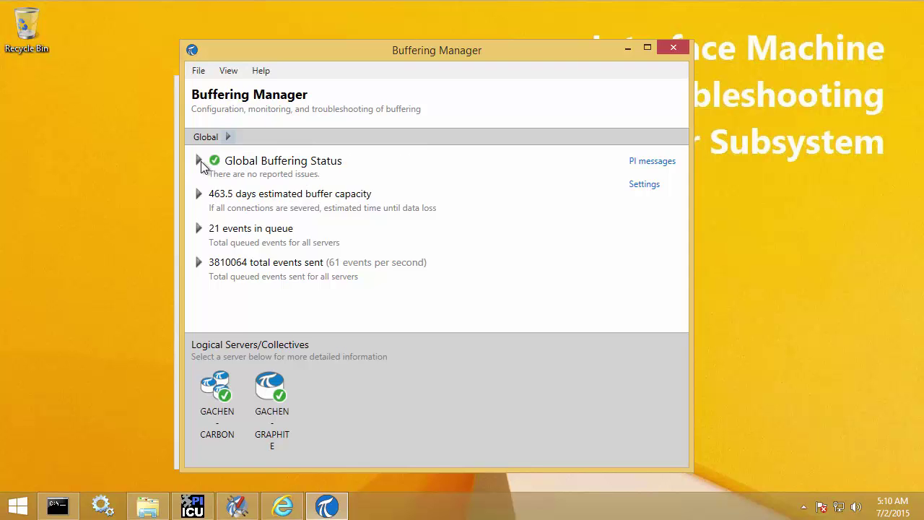
pyautogui.click(199, 160)
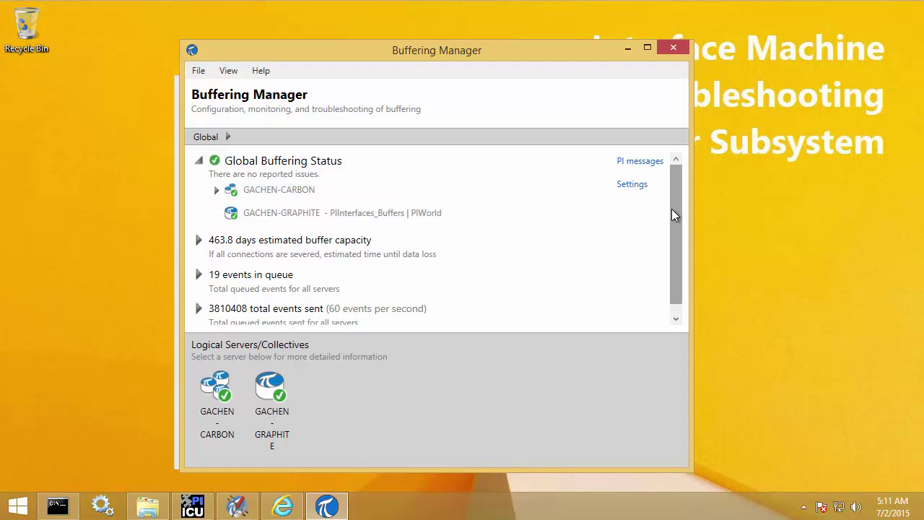
pyautogui.scroll(-1, 671, 208)
pyautogui.hotkey('ctrl', '2')
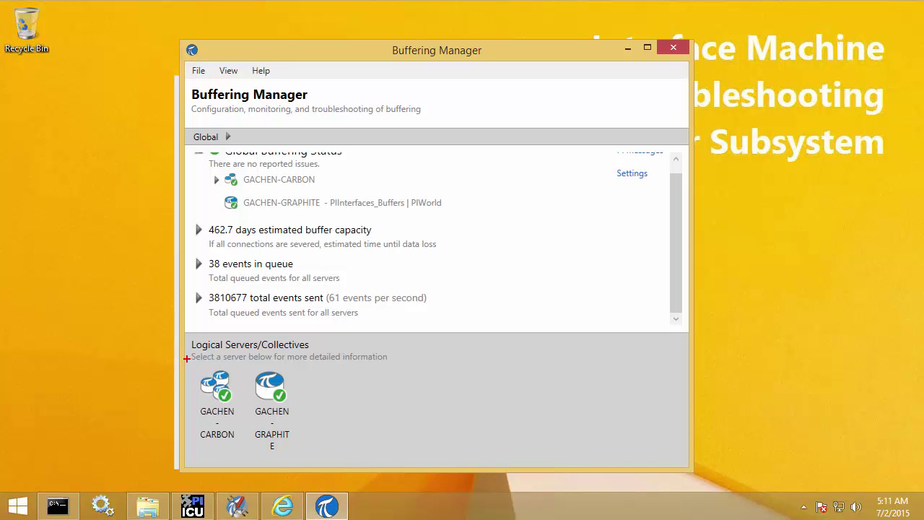
pyautogui.moveTo(186, 358)
pyautogui.mouseDown()
pyautogui.moveTo(254, 423)
pyautogui.moveTo(322, 458)
pyautogui.mouseUp()
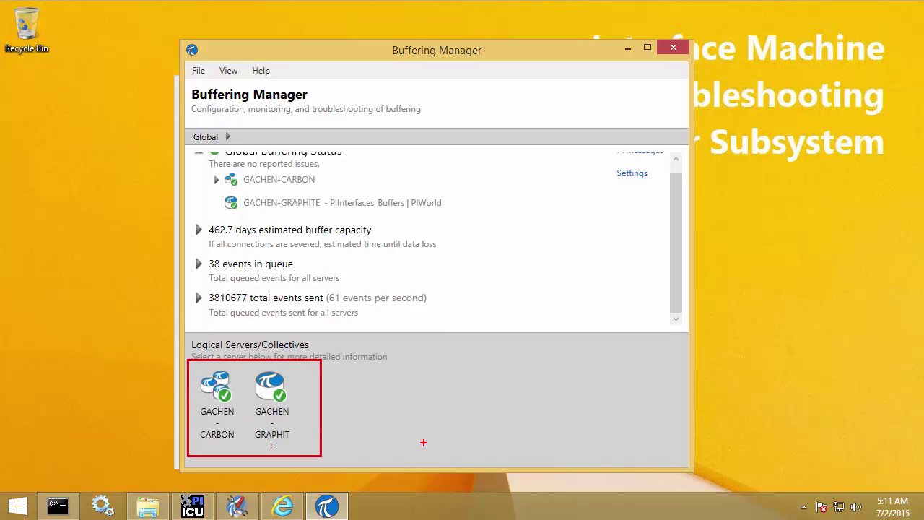
pyautogui.press('Escape')
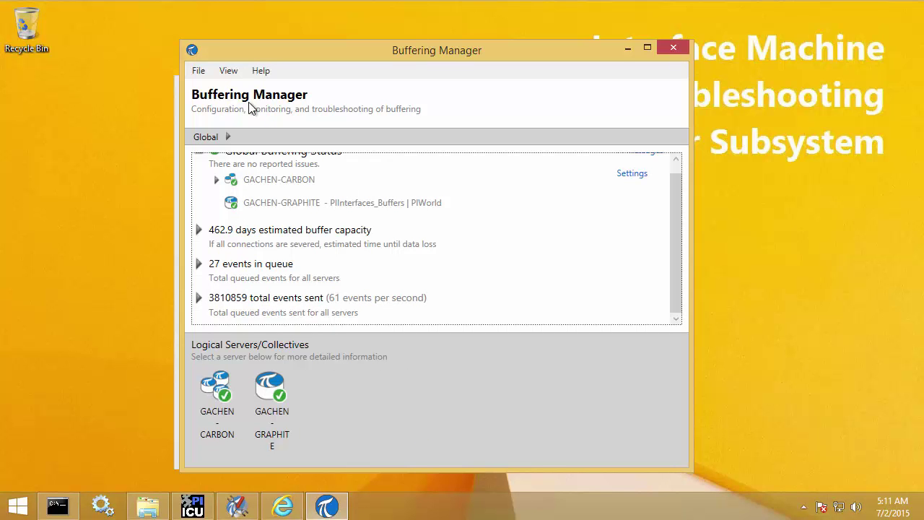
pyautogui.moveTo(670, 204); pyautogui.dragTo(666, 186)
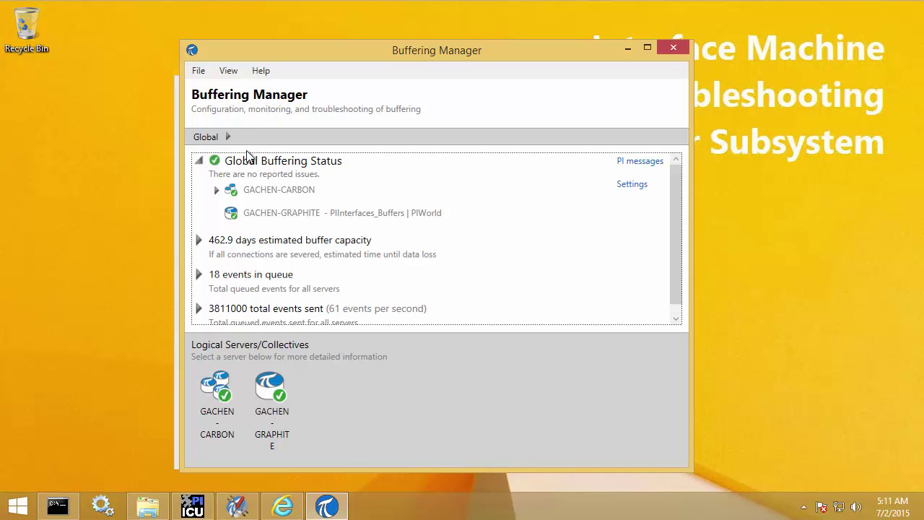
# - Drill down through GACHEN-CARBON to the GACHEN-CARBON12 buffering details and go back to the global overview
pyautogui.click(225, 390)
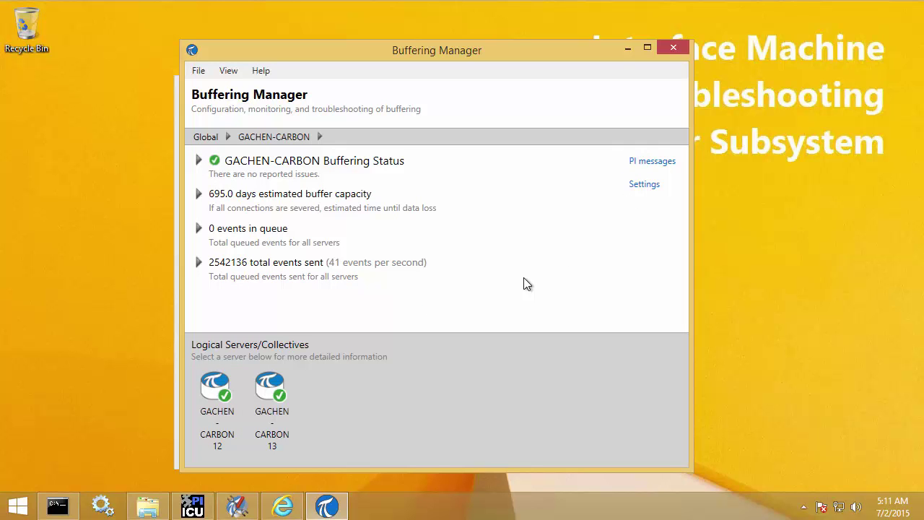
pyautogui.click(204, 386)
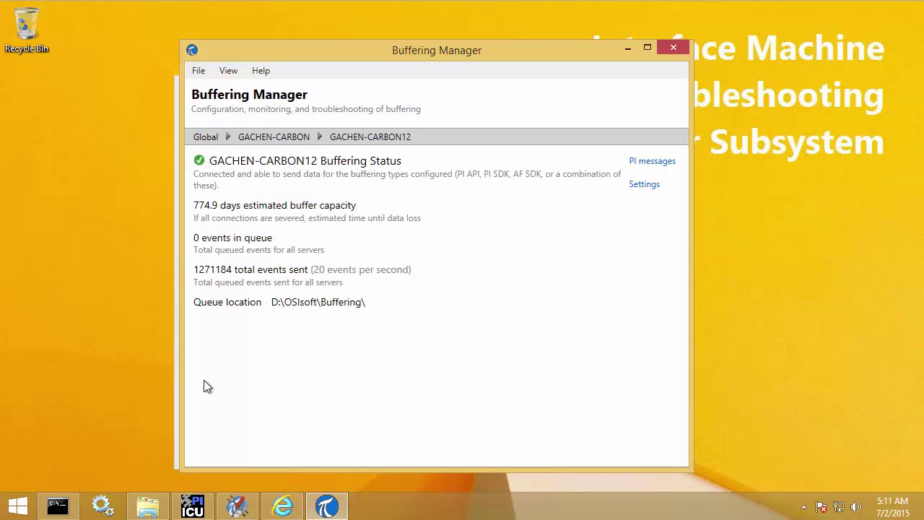
pyautogui.click(206, 137)
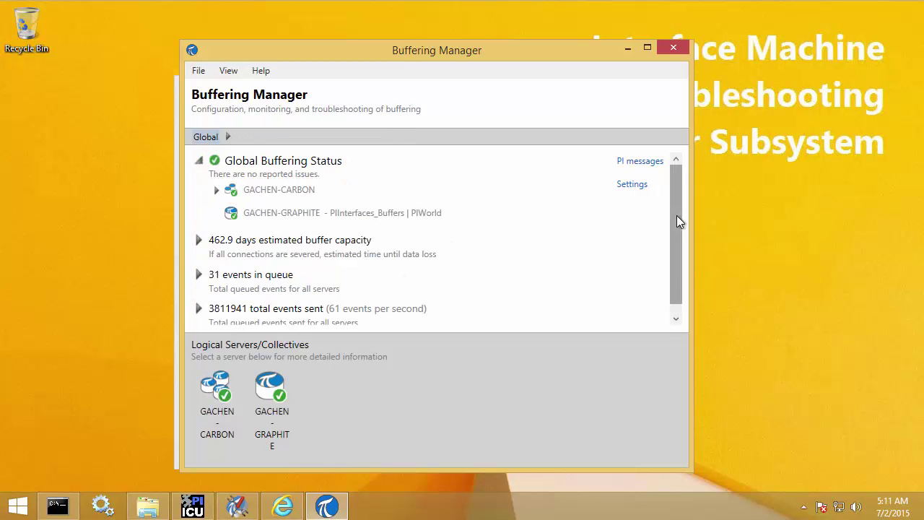
pyautogui.moveTo(676, 215); pyautogui.dragTo(676, 251)
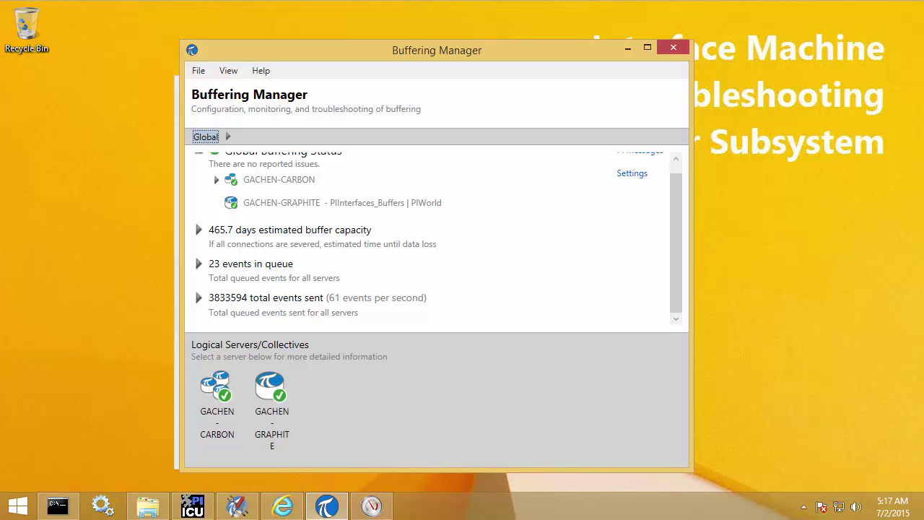
# - In Command Prompt, run pibufss -bc stop for server 1 (GACHEN-CARBON), session 1 (GACHEN-CARBON12), and minimize the window
pyautogui.click(61, 507)
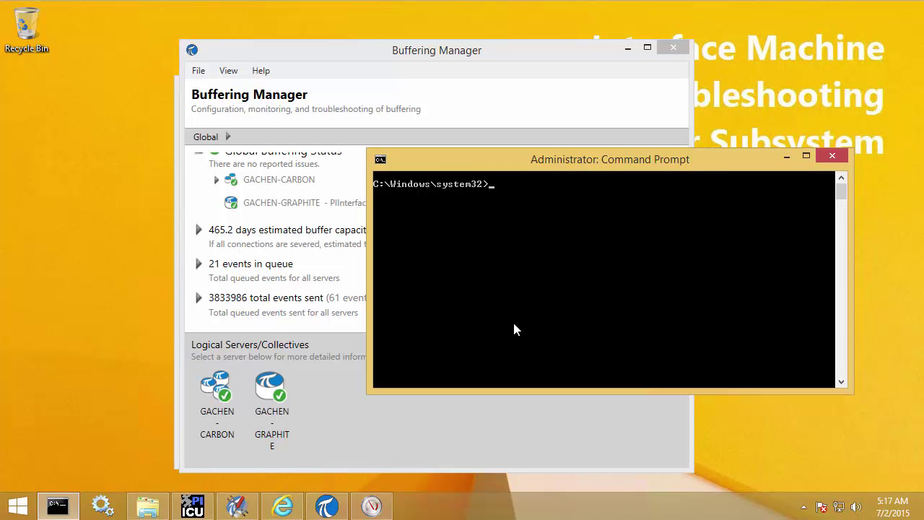
pyautogui.write('pibufss -bc stop')
pyautogui.press('Return')
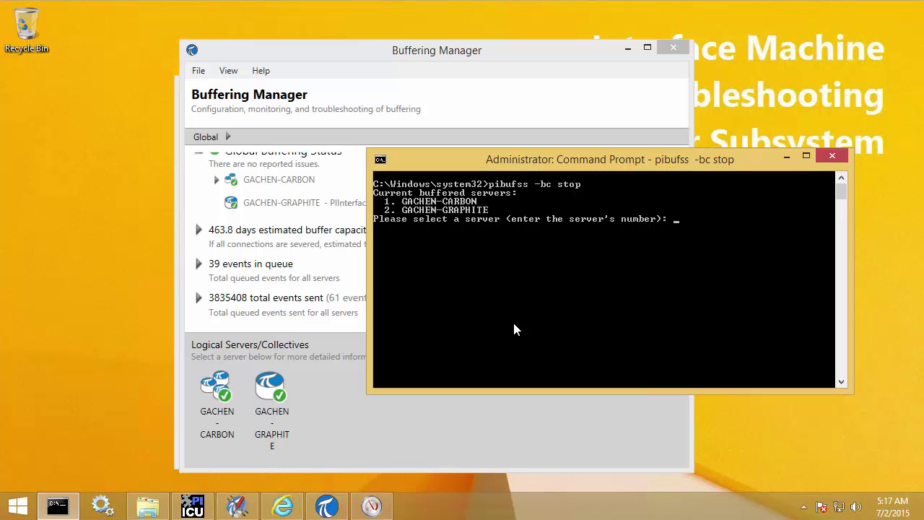
pyautogui.write('1')
pyautogui.press('Return')
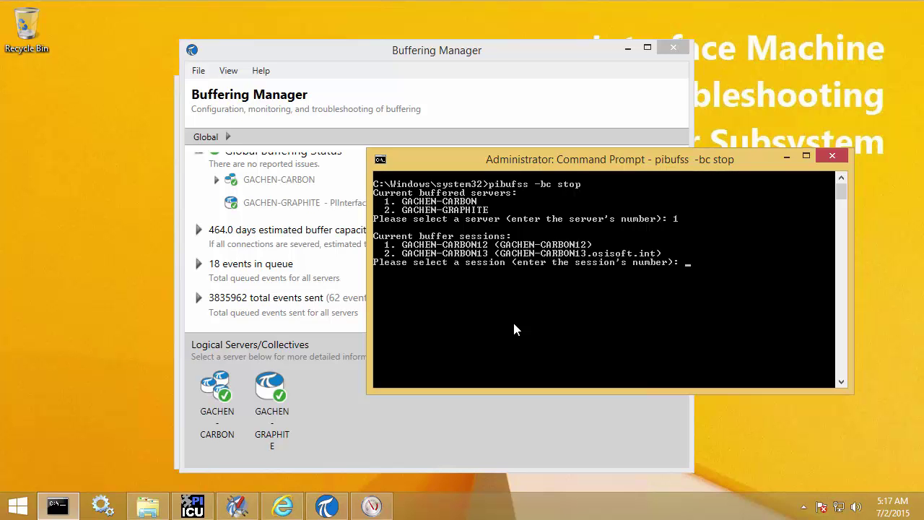
pyautogui.write('1')
pyautogui.press('Return')
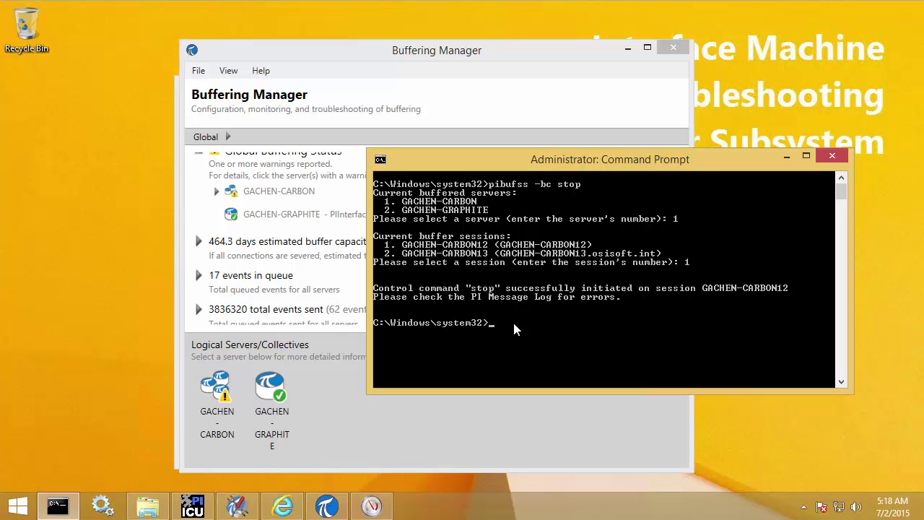
pyautogui.click(781, 159)
# - Expand GACHEN-CARBON under Global Buffering Status and open GACHEN-CARBON12 to check its sending status and queued events
pyautogui.click(678, 165)
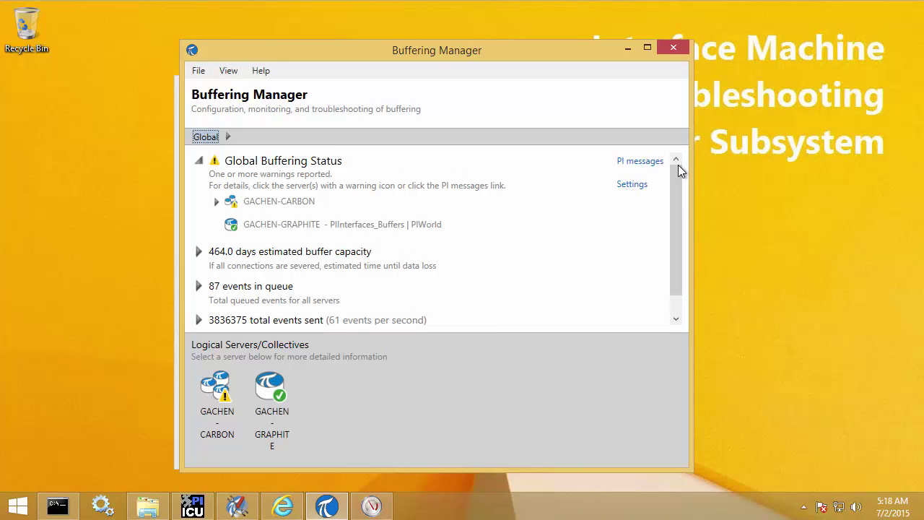
pyautogui.click(198, 162)
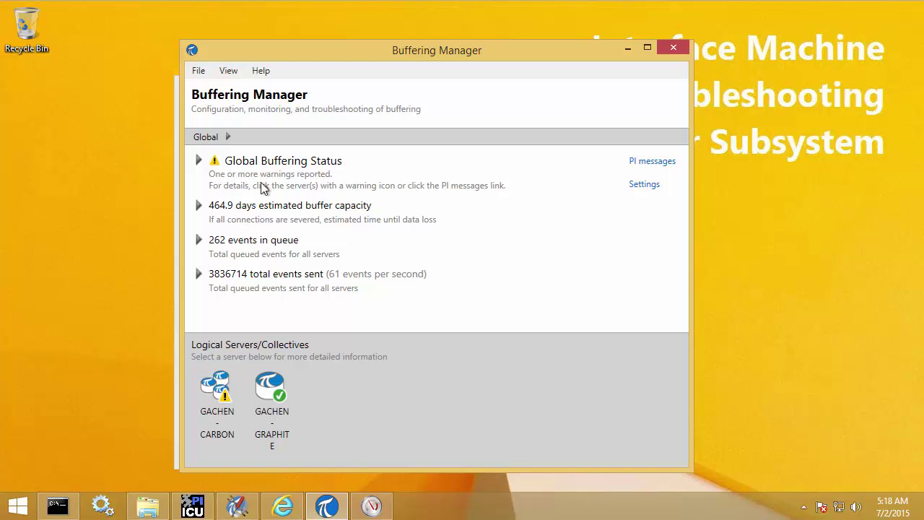
pyautogui.click(200, 160)
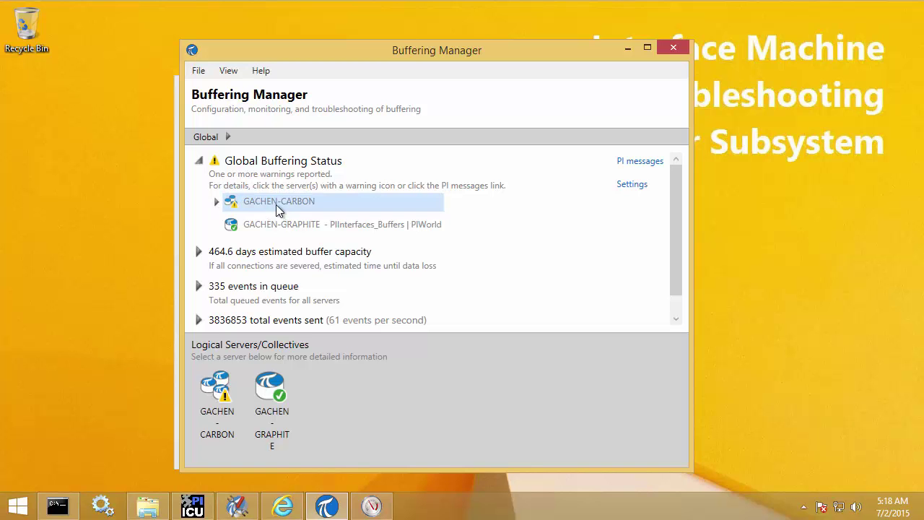
pyautogui.click(217, 202)
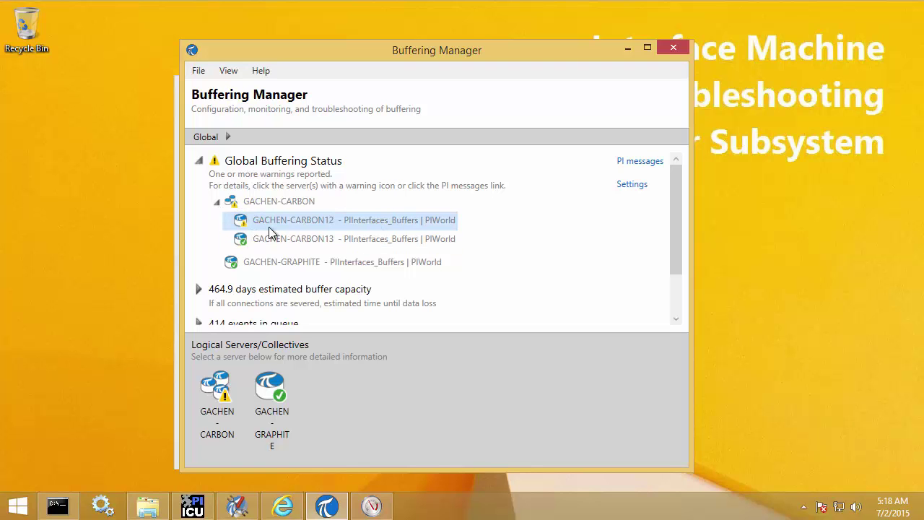
pyautogui.click(270, 225)
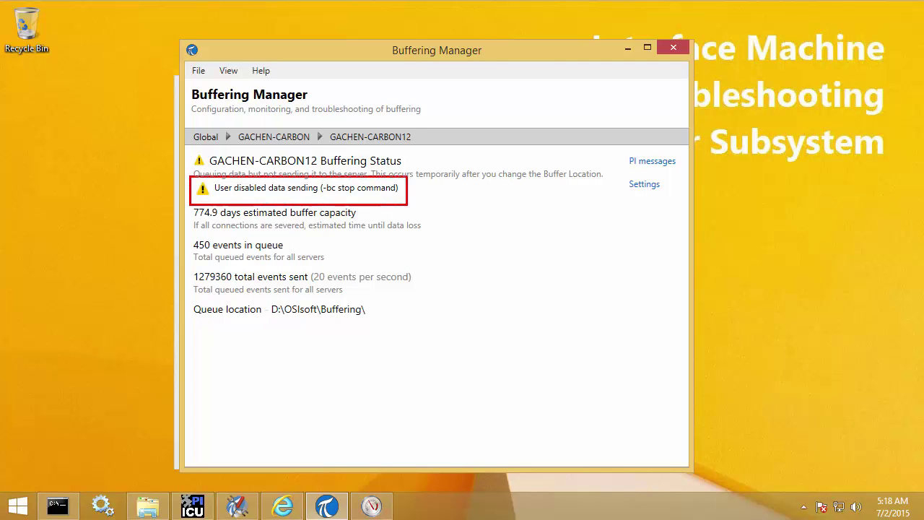
pyautogui.click(432, 207)
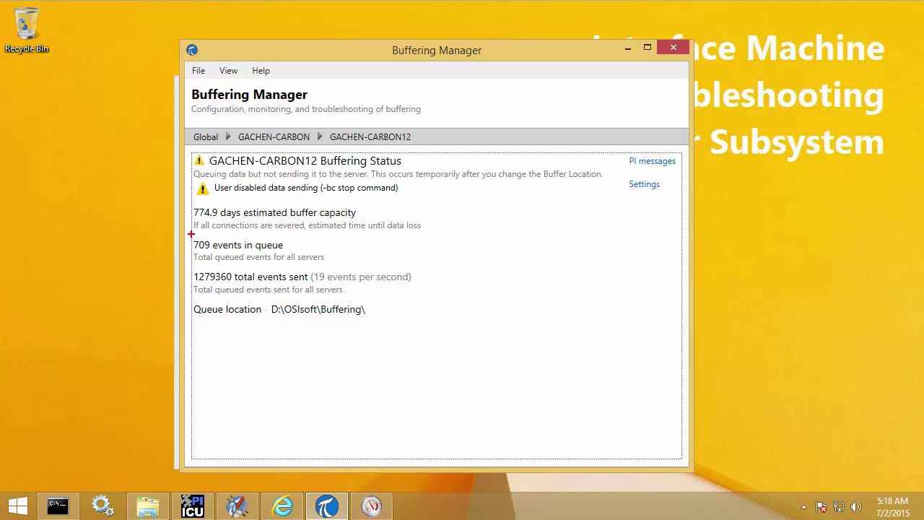
pyautogui.moveTo(190, 233)
pyautogui.mouseDown()
pyautogui.moveTo(212, 251)
pyautogui.moveTo(324, 253)
pyautogui.mouseUp()
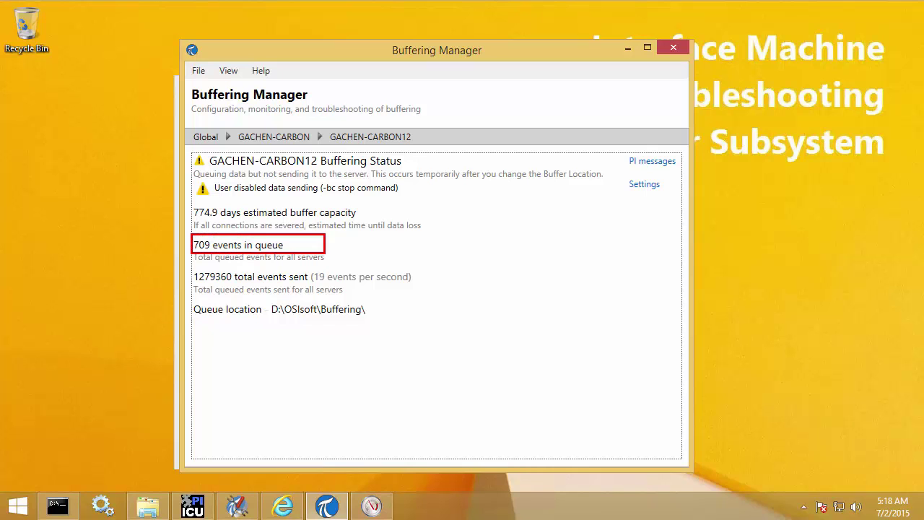
pyautogui.press('Escape')
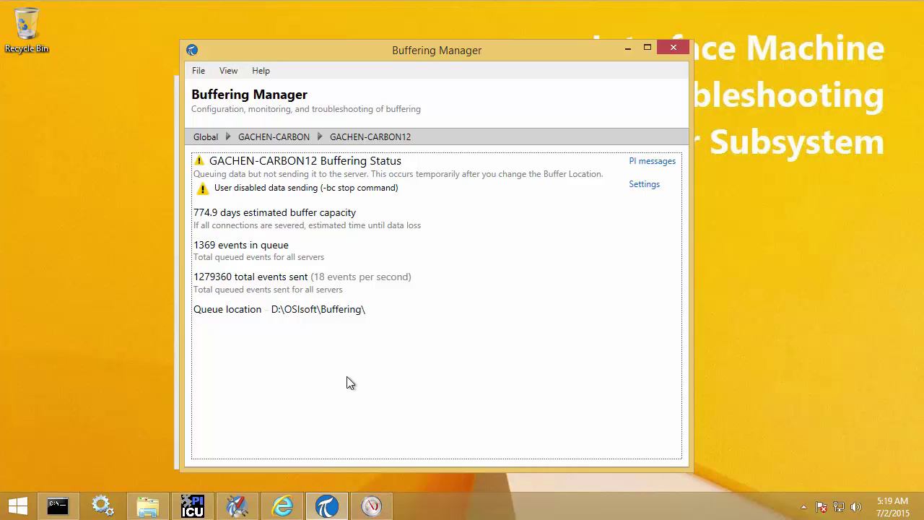
# - In Command Prompt, run pibufss -bc start for server 1 (GACHEN-CARBON), session 1 (GACHEN-CARBON12), and minimize the window
pyautogui.click(58, 506)
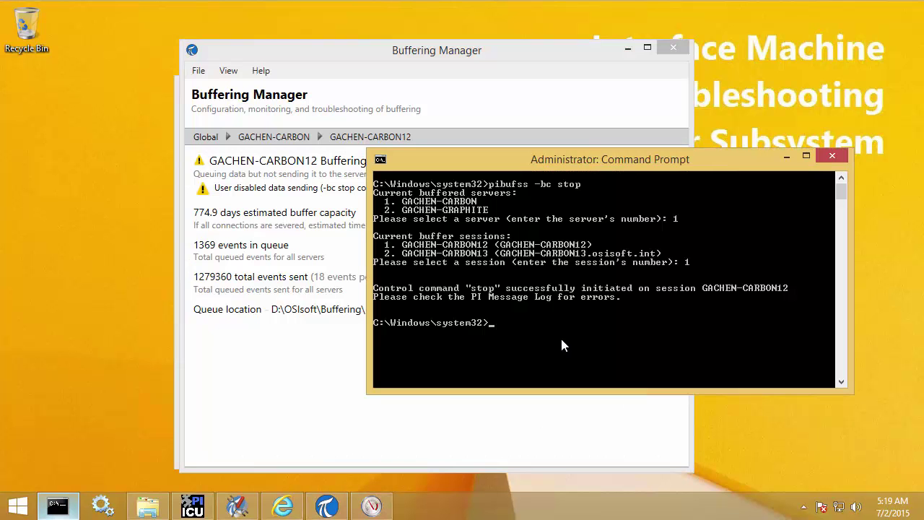
pyautogui.write('pibufss -bc')
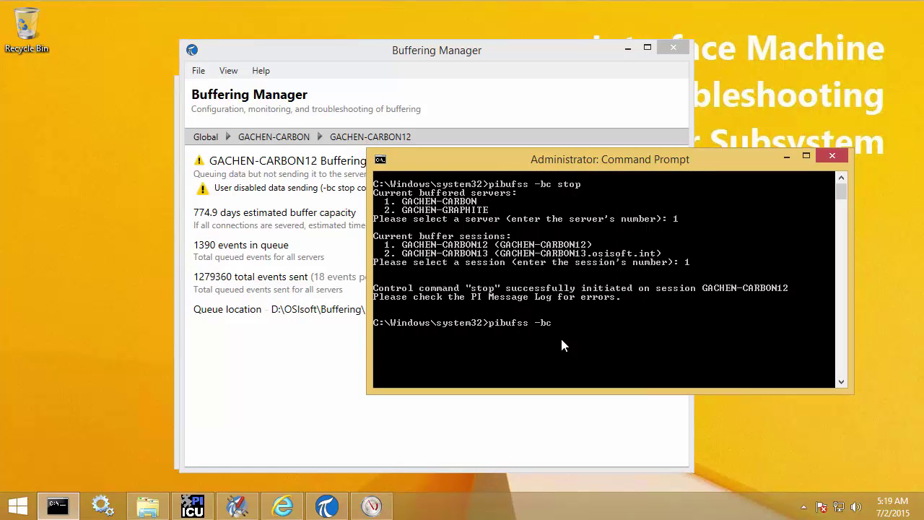
pyautogui.write(' start')
pyautogui.press('Return')
pyautogui.write('1')
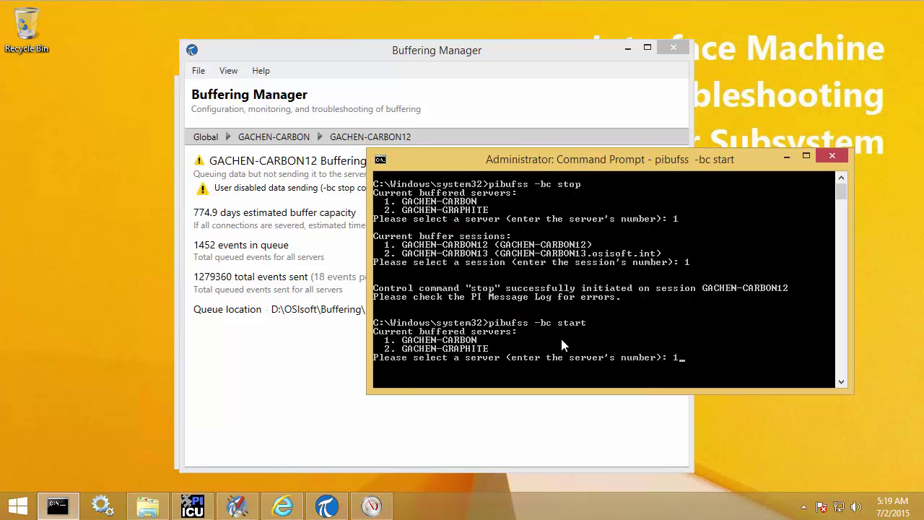
pyautogui.press('Return')
pyautogui.write('1')
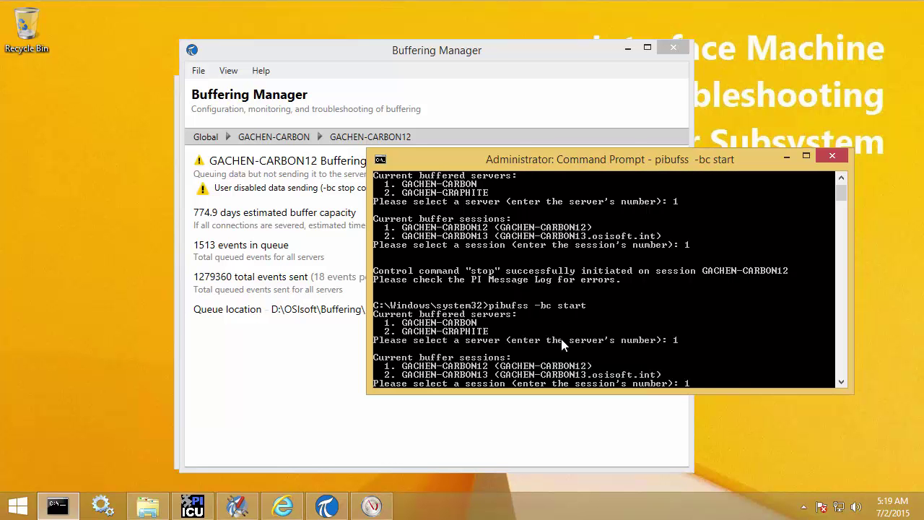
pyautogui.press('Return')
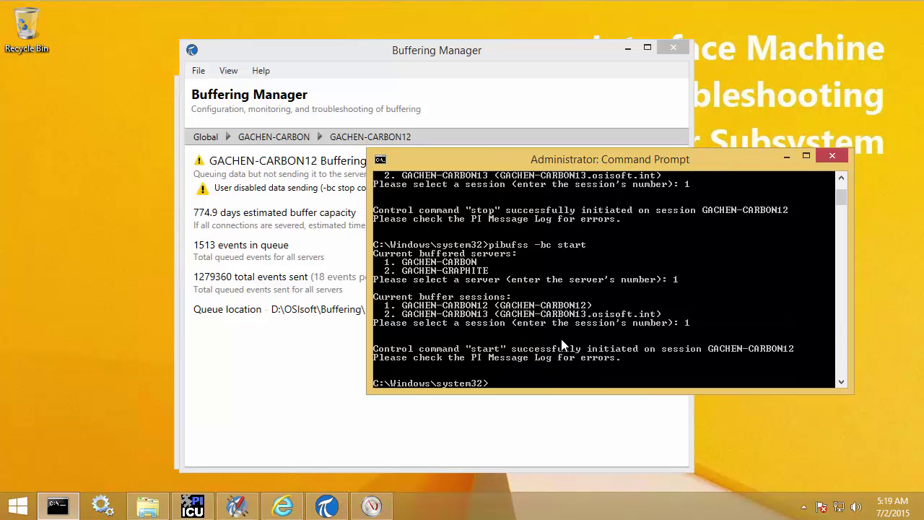
pyautogui.click(783, 154)
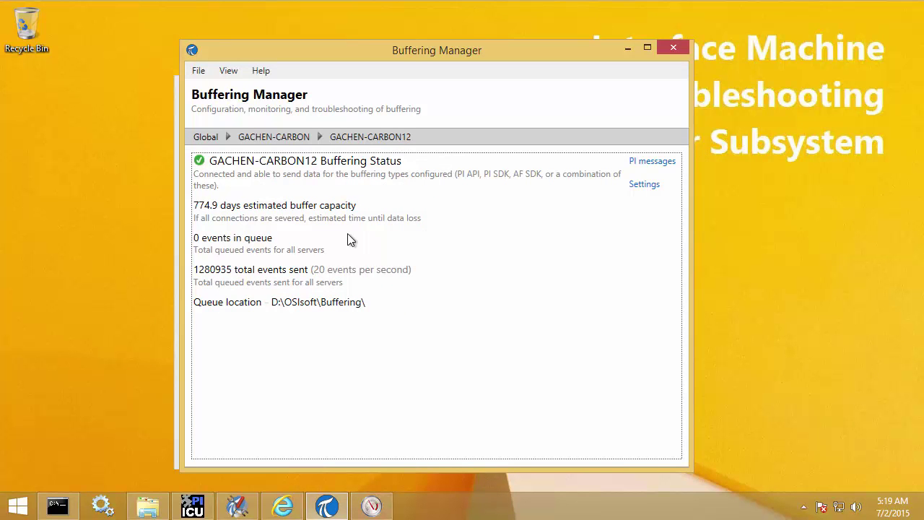
# - Check the queued events of GACHEN-CARBON12 and open GACHEN-GRAPHITE from the expanded Global Buffering Status
pyautogui.moveTo(190, 228); pyautogui.dragTo(280, 249)
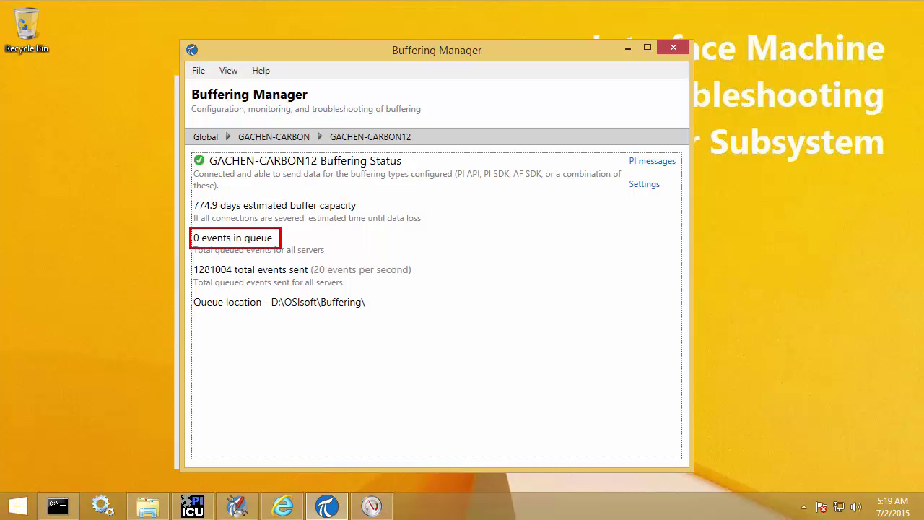
pyautogui.press('Escape')
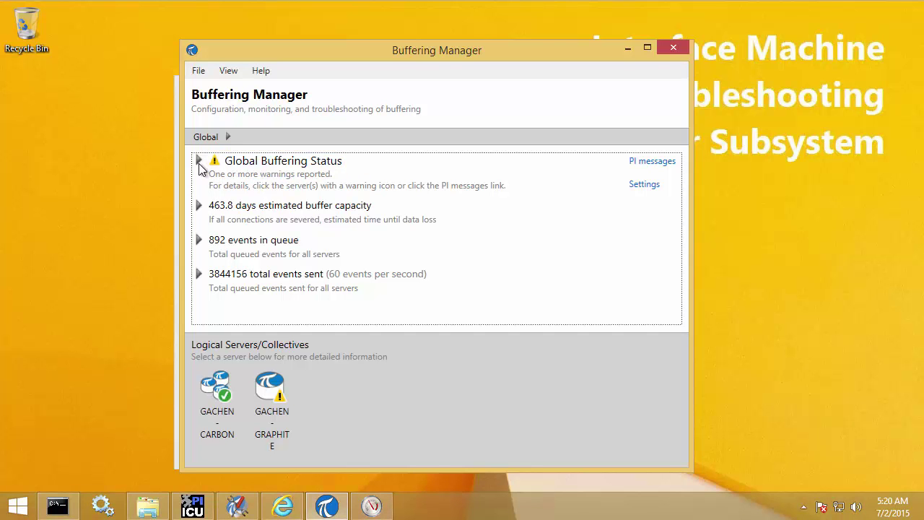
pyautogui.click(200, 162)
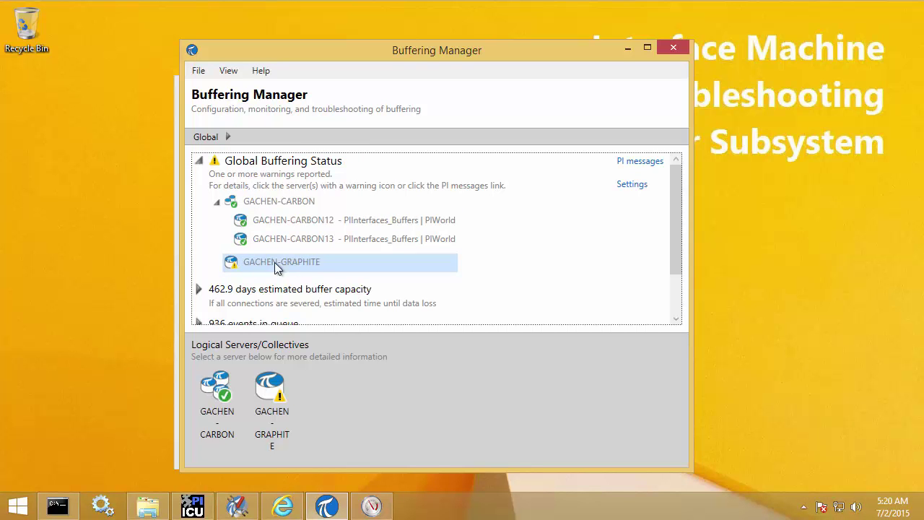
pyautogui.click(333, 262)
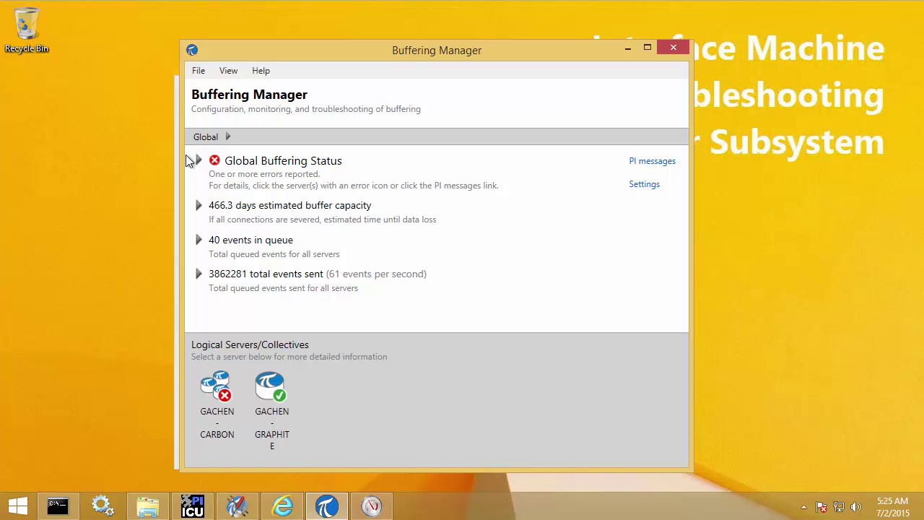
# - Expand Global Buffering Status and drill down through GACHEN-CARBON to GACHEN-CARBON12 to examine its reported error
pyautogui.moveTo(204, 150); pyautogui.dragTo(357, 172)
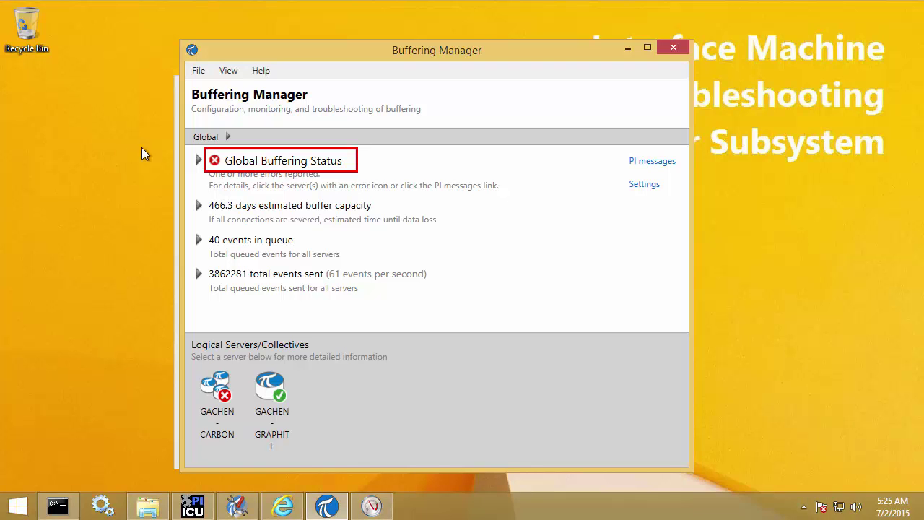
pyautogui.press('Escape')
pyautogui.click(200, 162)
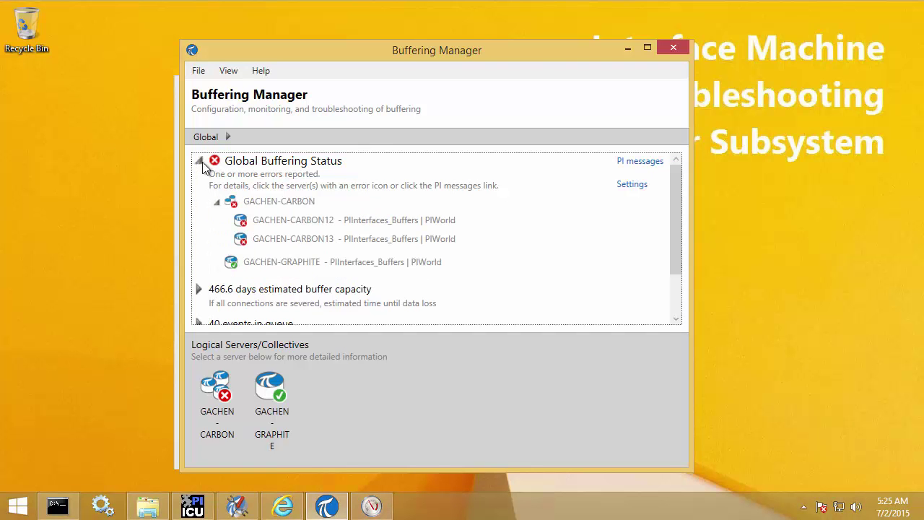
pyautogui.click(316, 200)
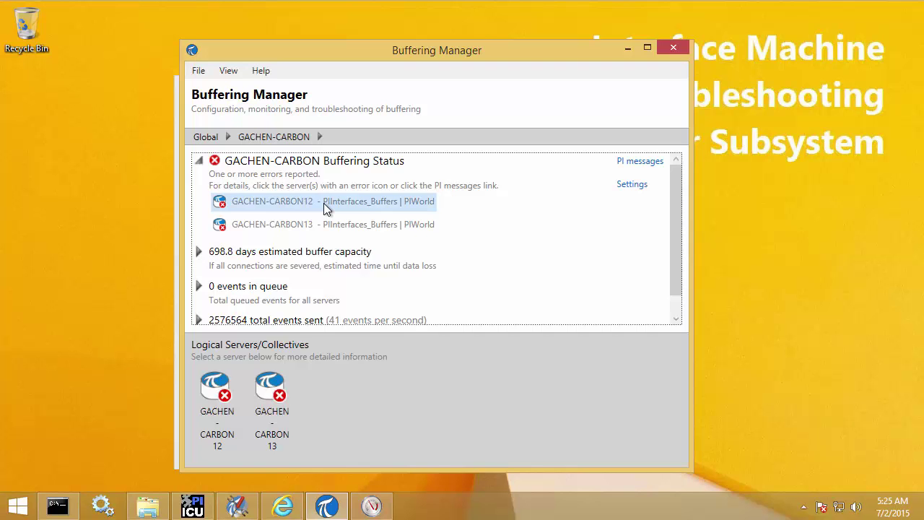
pyautogui.click(323, 205)
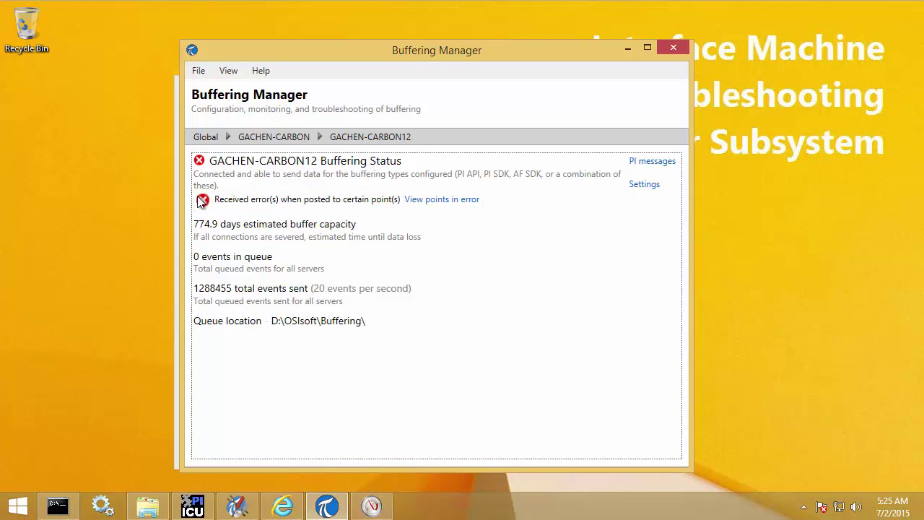
# - View the points in error for GACHEN-CARBON12 and widen the Point column to read the affected point's full name and error
pyautogui.click(465, 203)
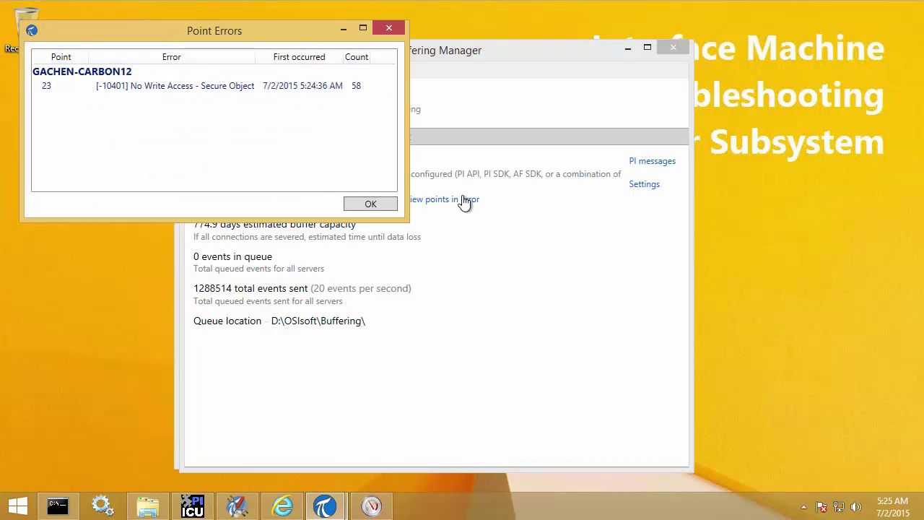
pyautogui.moveTo(247, 31); pyautogui.dragTo(436, 95)
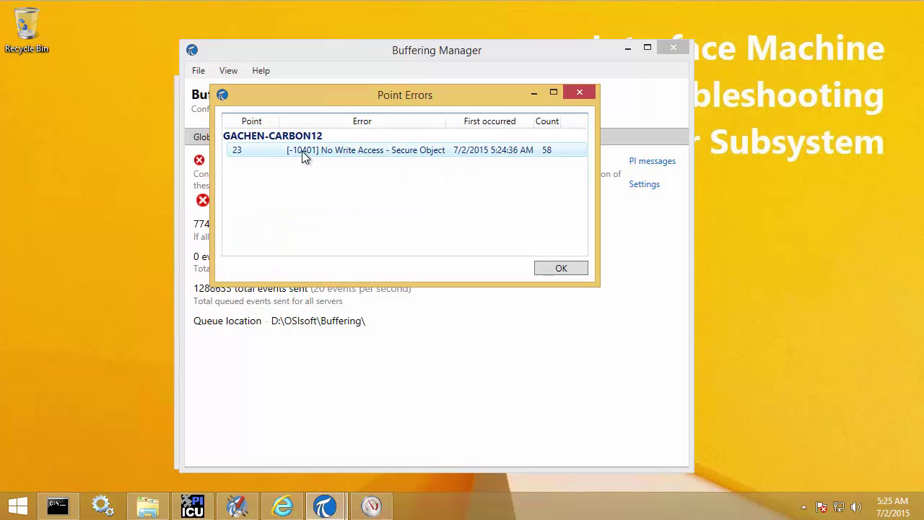
pyautogui.moveTo(281, 141)
pyautogui.mouseDown()
pyautogui.moveTo(448, 166)
pyautogui.moveTo(451, 159)
pyautogui.mouseUp()
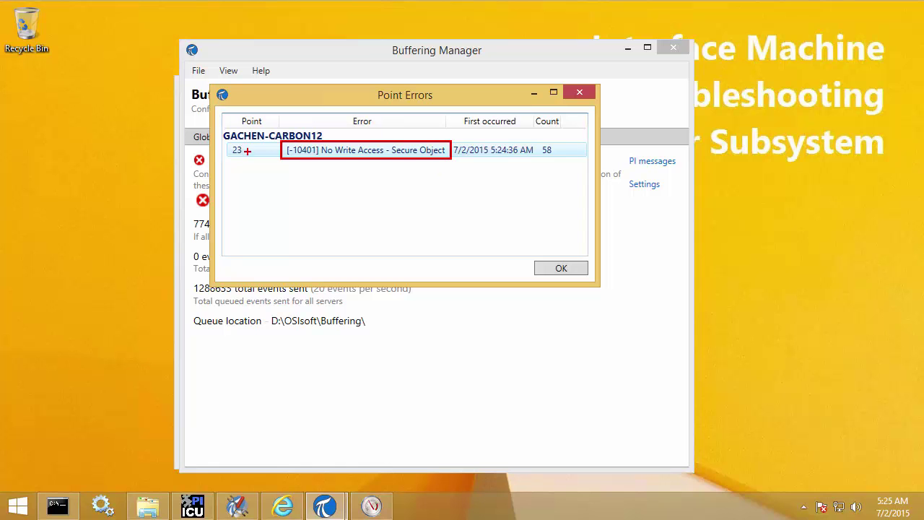
pyautogui.click(261, 150)
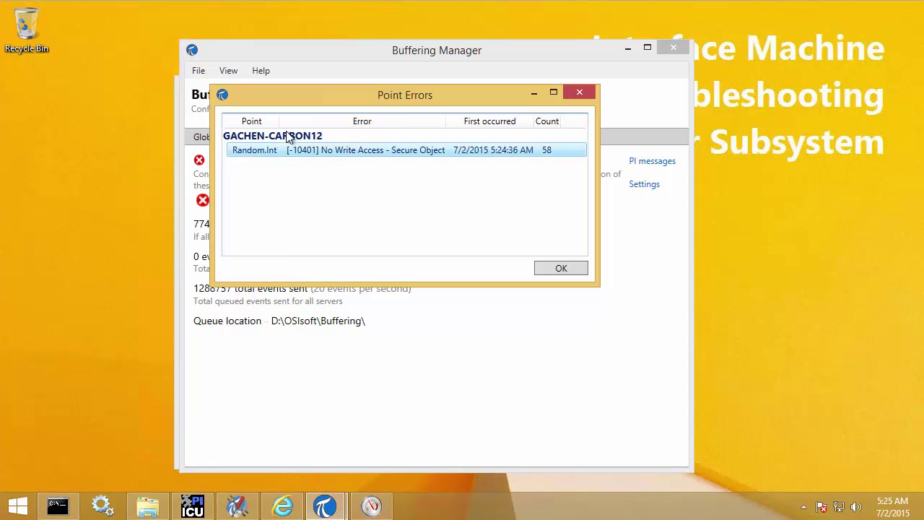
pyautogui.moveTo(279, 119); pyautogui.dragTo(304, 121)
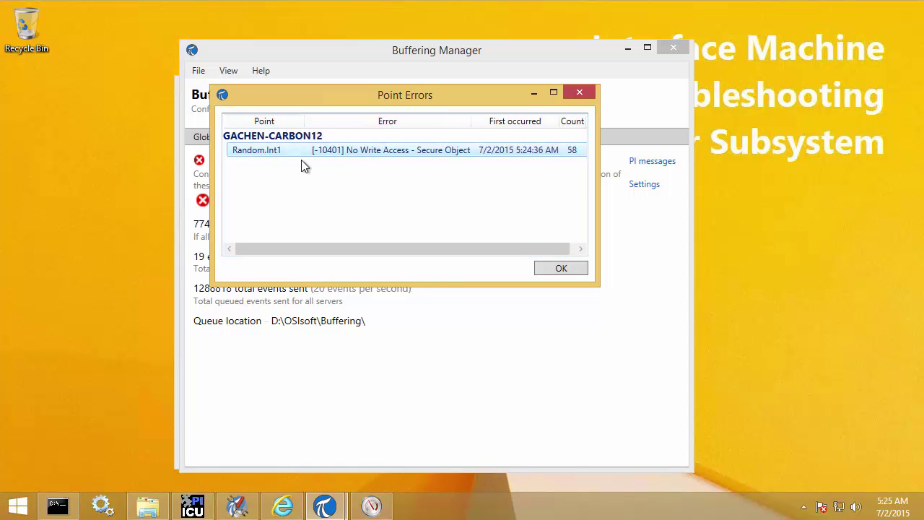
pyautogui.hotkey('ctrl', '2')
pyautogui.moveTo(228, 143); pyautogui.dragTo(288, 156)
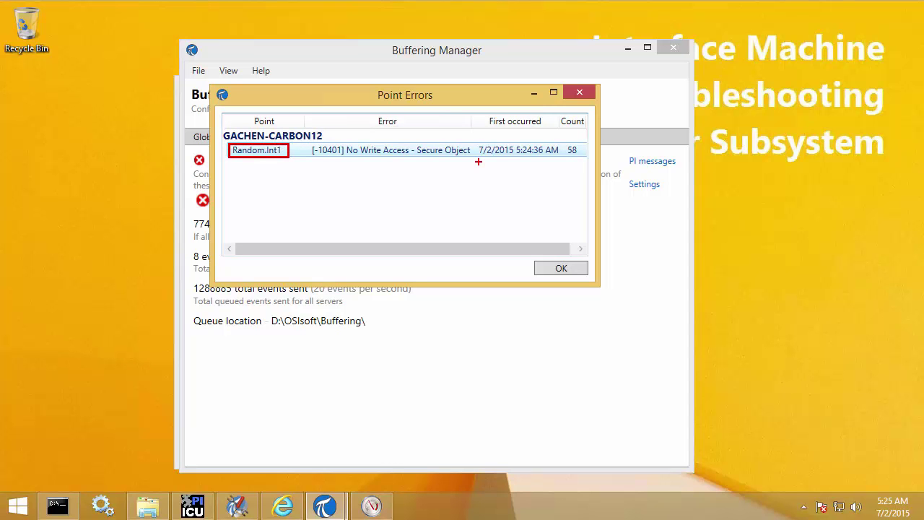
pyautogui.press('Escape')
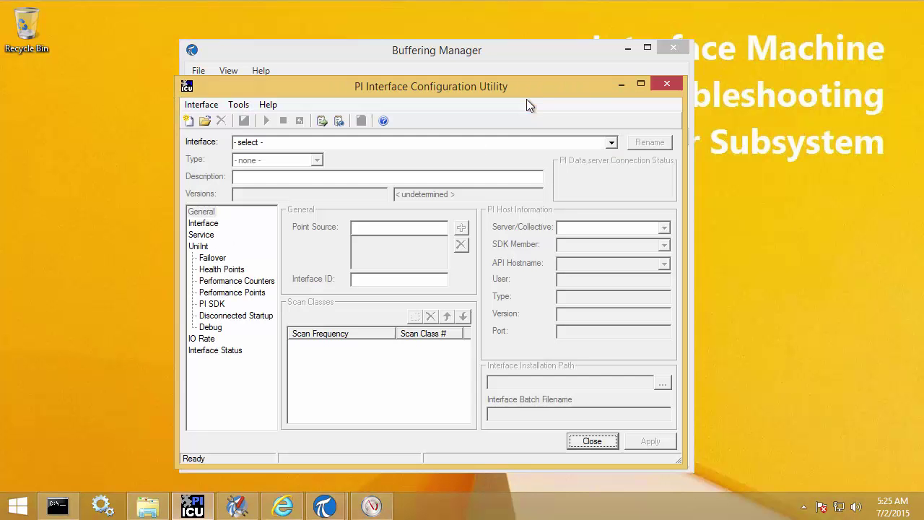
# - Switch to PI System Management Tools, select server GACHEN-CARBON12, and load Random.Int1 into Point Builder using the tag mask random*int1*
pyautogui.click(527, 97)
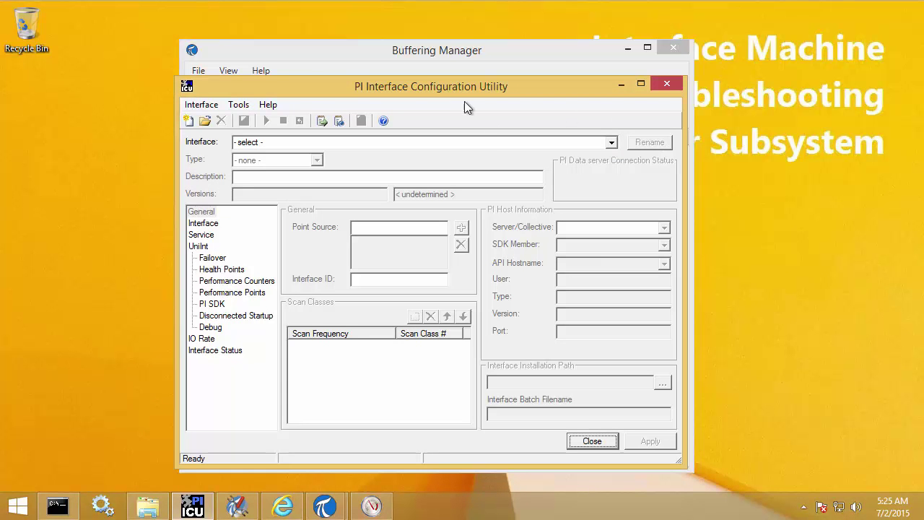
pyautogui.click(234, 508)
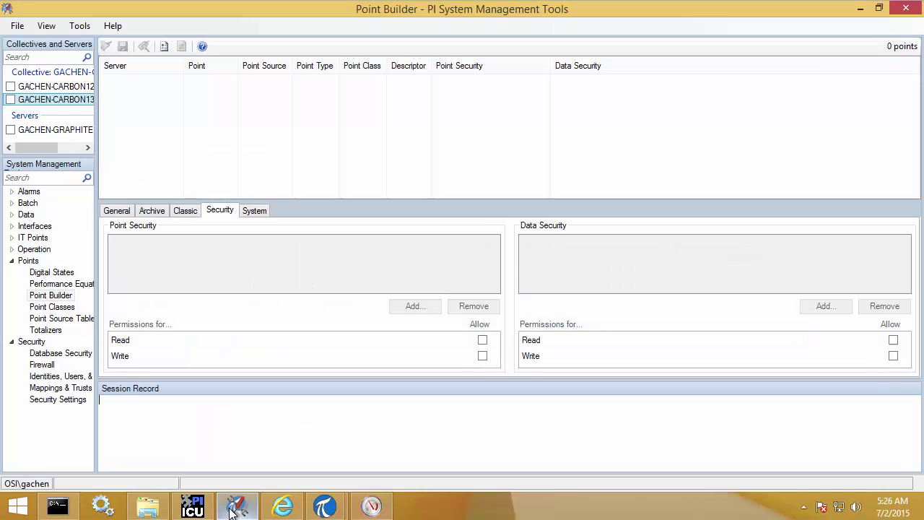
pyautogui.click(11, 86)
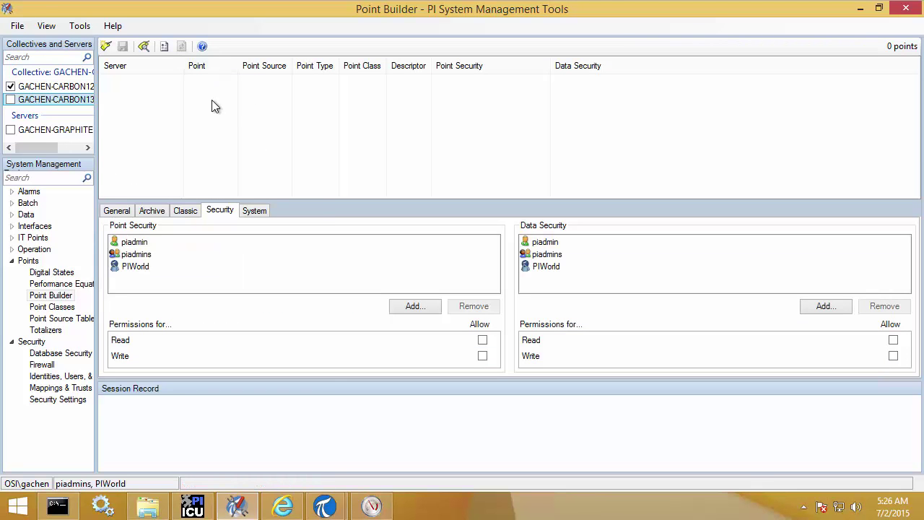
pyautogui.click(143, 47)
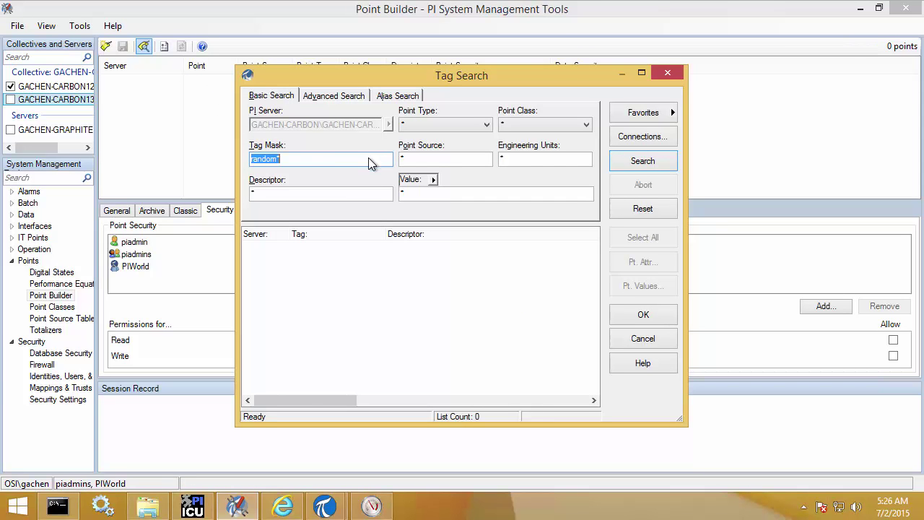
pyautogui.click(311, 158)
pyautogui.write('Int1*')
pyautogui.press('Return')
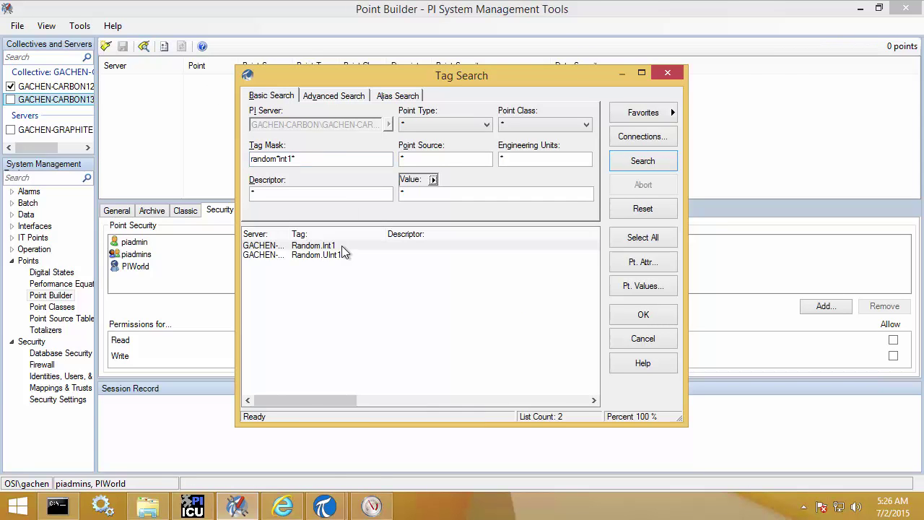
pyautogui.doubleClick(341, 245)
pyautogui.click(209, 84)
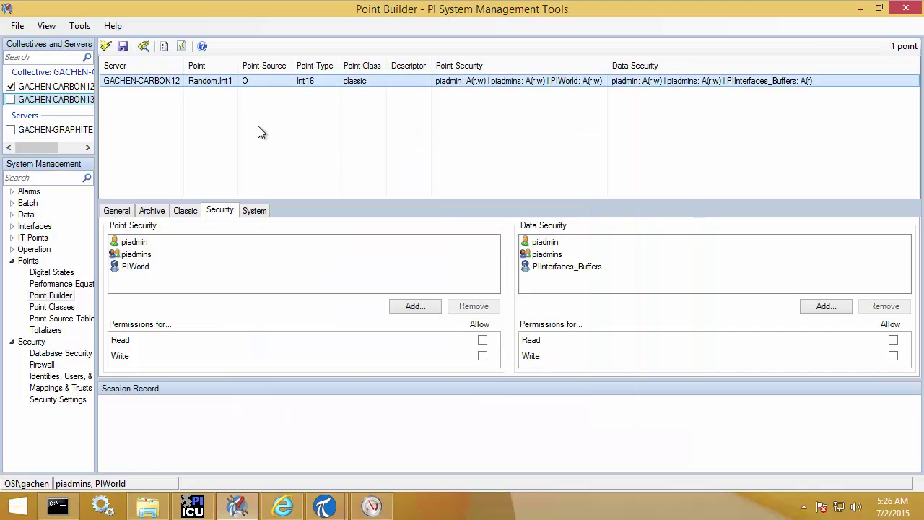
# - Allow Write permission for PIInterfaces_Buffers in the Data Security of Random.Int1 and save the point
pyautogui.click(221, 212)
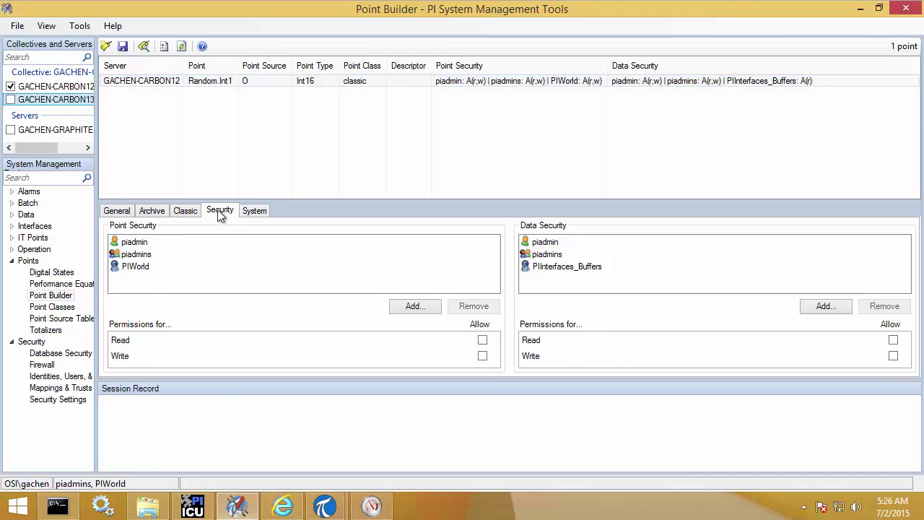
pyautogui.click(119, 268)
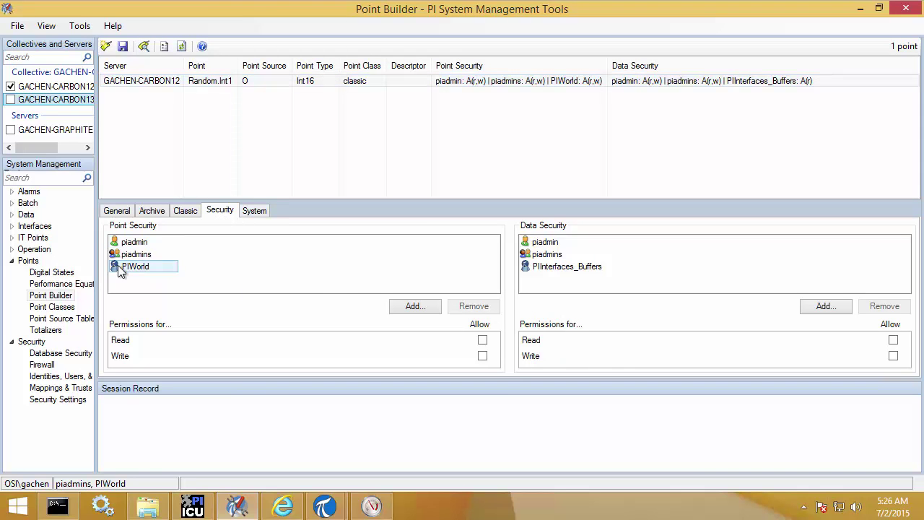
pyautogui.click(556, 255)
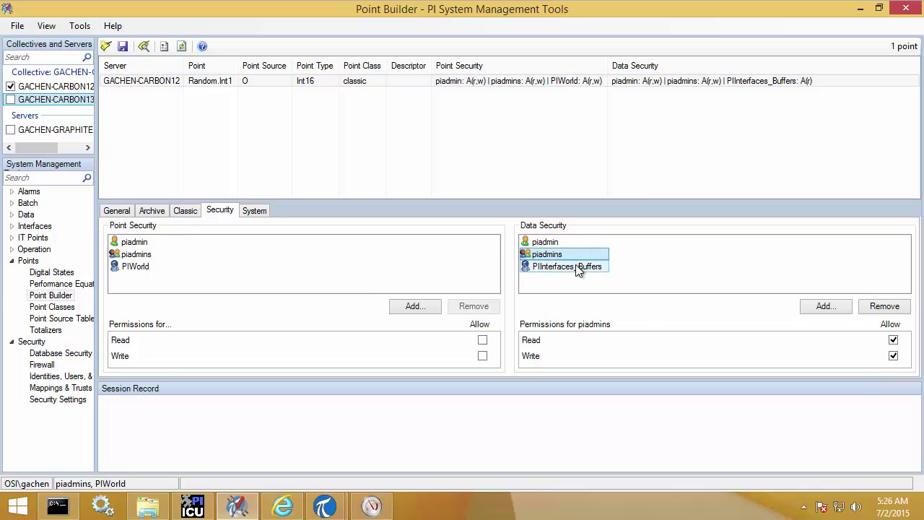
pyautogui.click(579, 268)
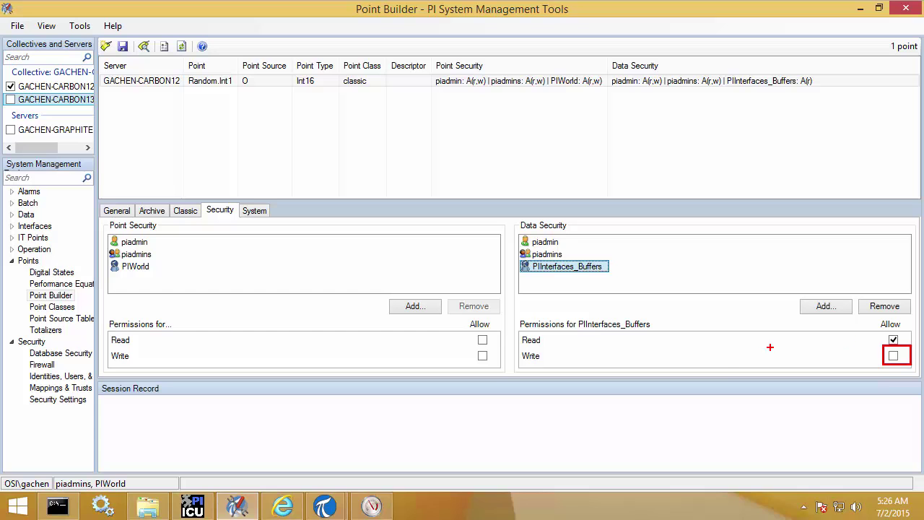
pyautogui.click(893, 357)
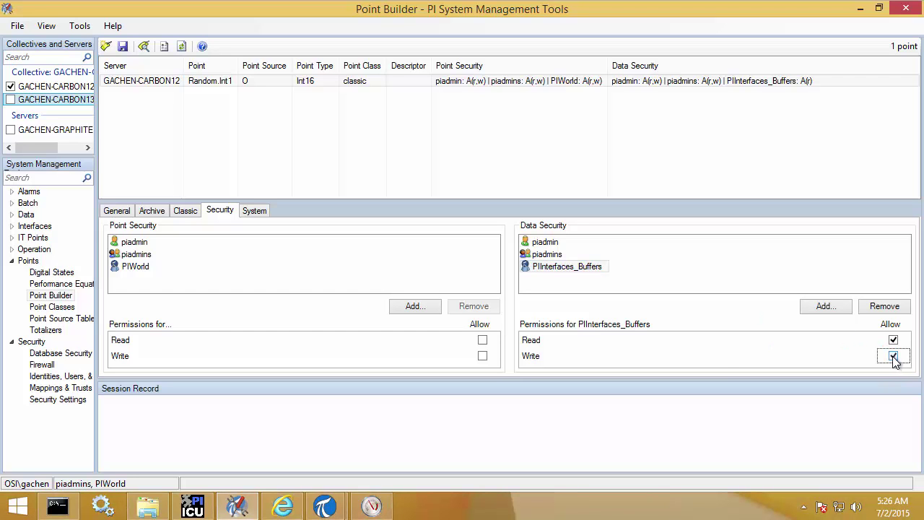
pyautogui.click(123, 46)
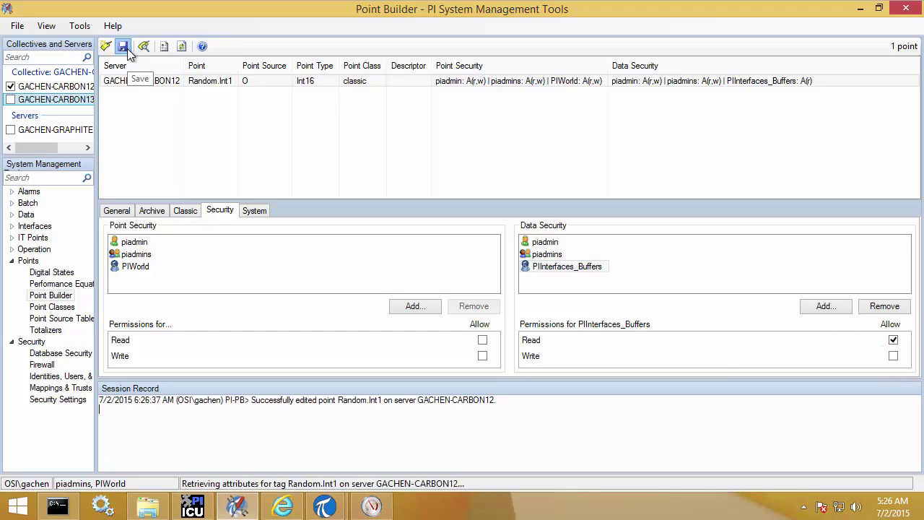
# - Minimize PI System Management Tools and return to the Point Errors window of Buffering Manager
pyautogui.click(859, 9)
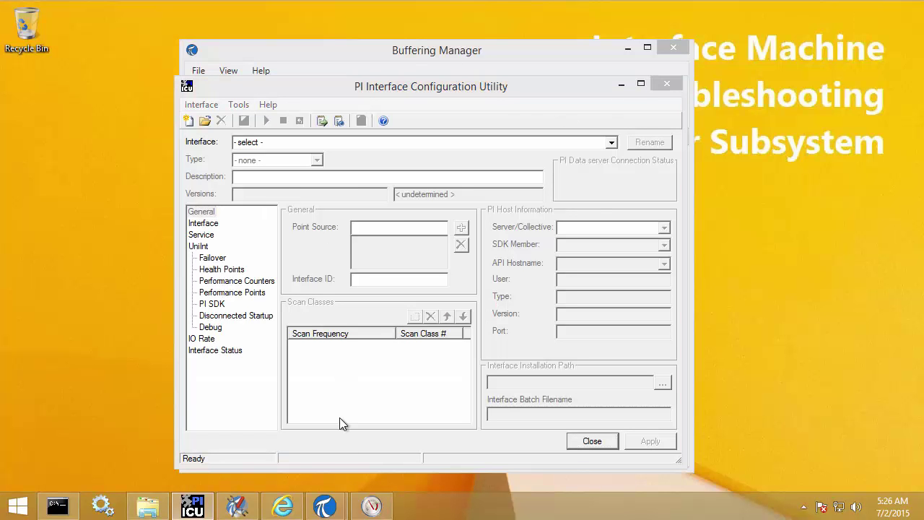
pyautogui.moveTo(325, 505)
pyautogui.click(364, 434)
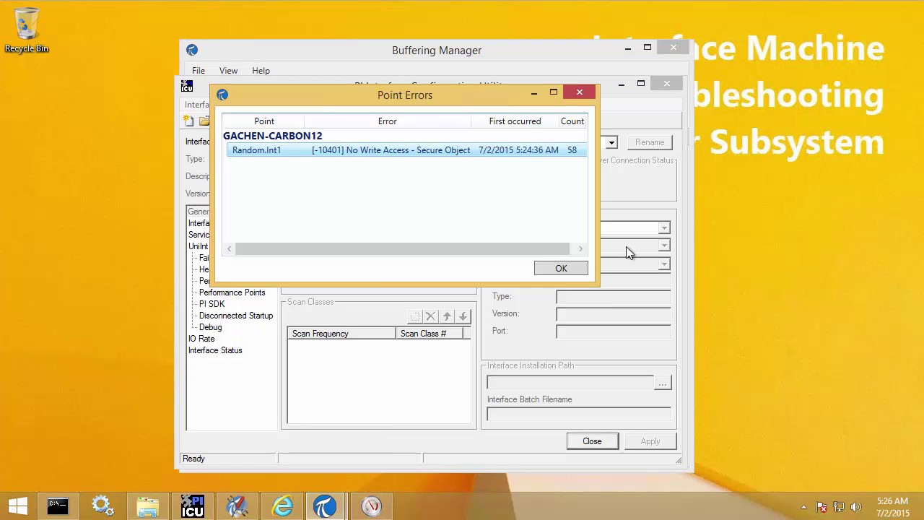
# - Close the Point Errors window, return to the Global level of Buffering Manager, and collapse the Global Buffering Status details
pyautogui.click(561, 268)
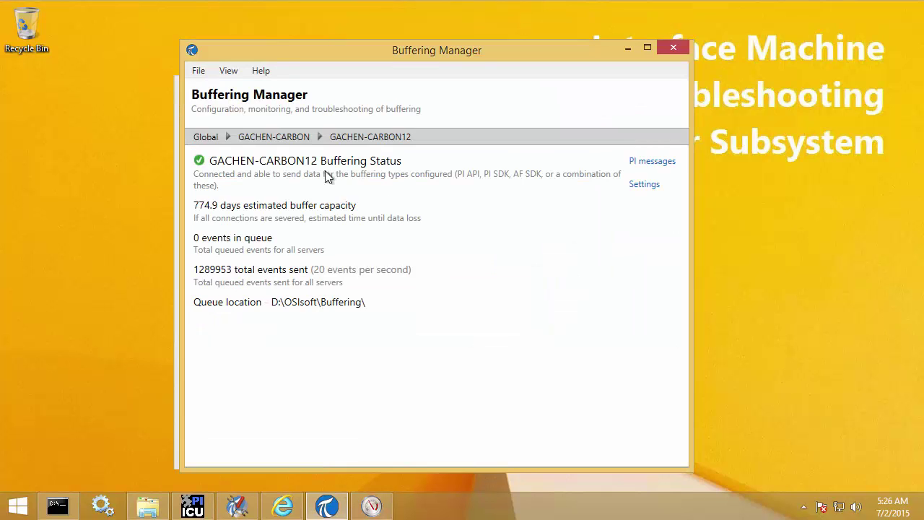
pyautogui.click(211, 140)
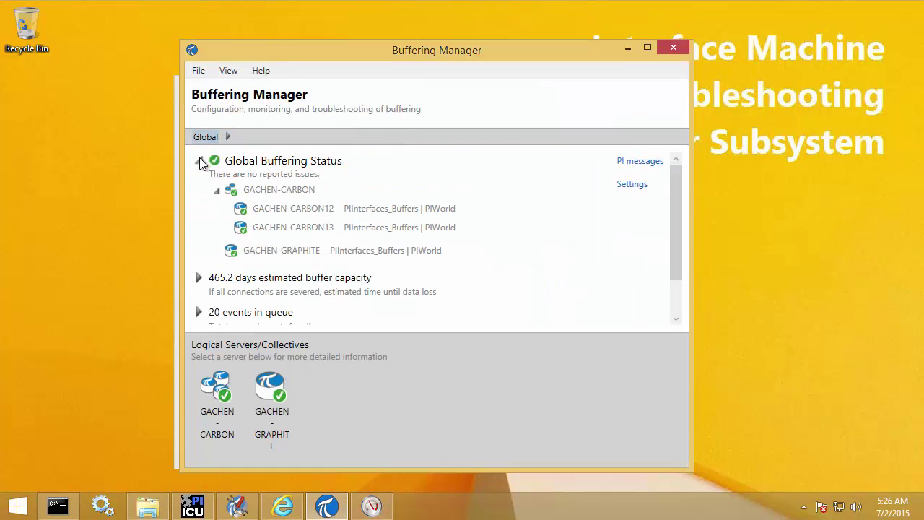
pyautogui.click(199, 161)
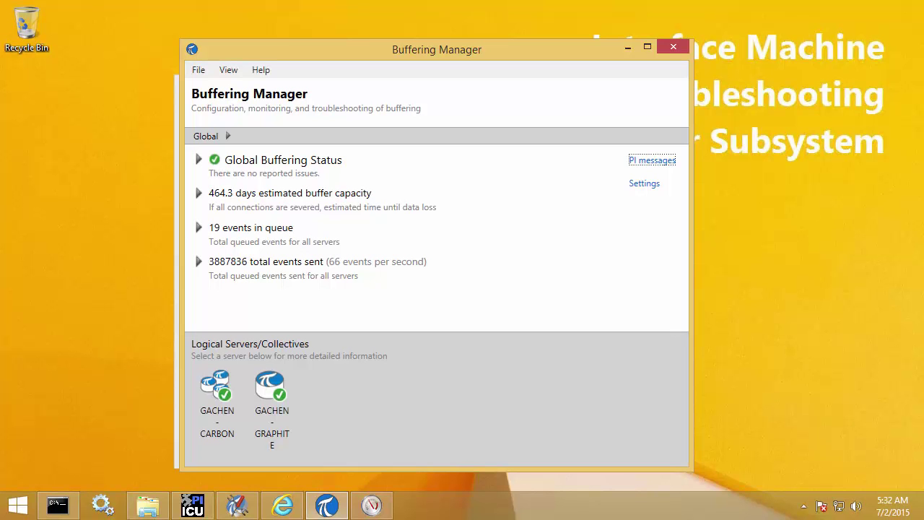
# - Switch to Internet Explorer, view the PI Buffer Subsystem health alerts topic in PI Live Library, and minimize the browser
pyautogui.click(274, 506)
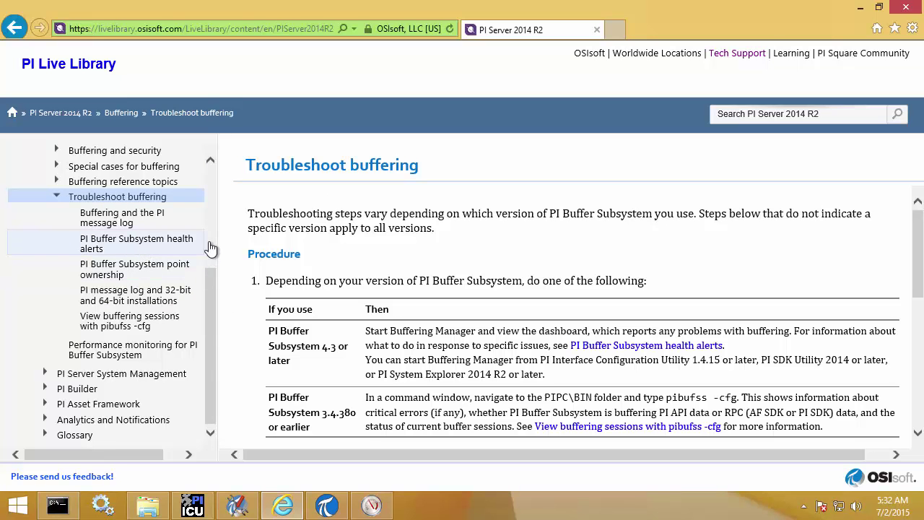
pyautogui.click(158, 246)
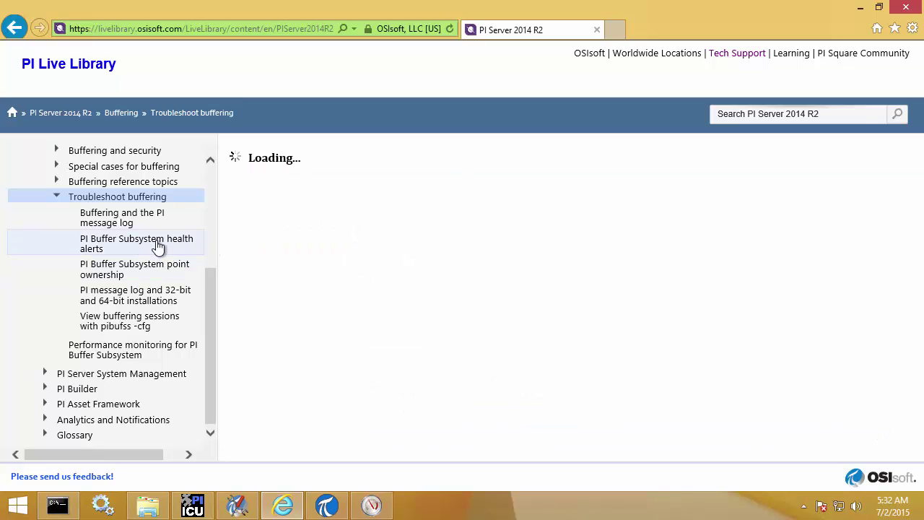
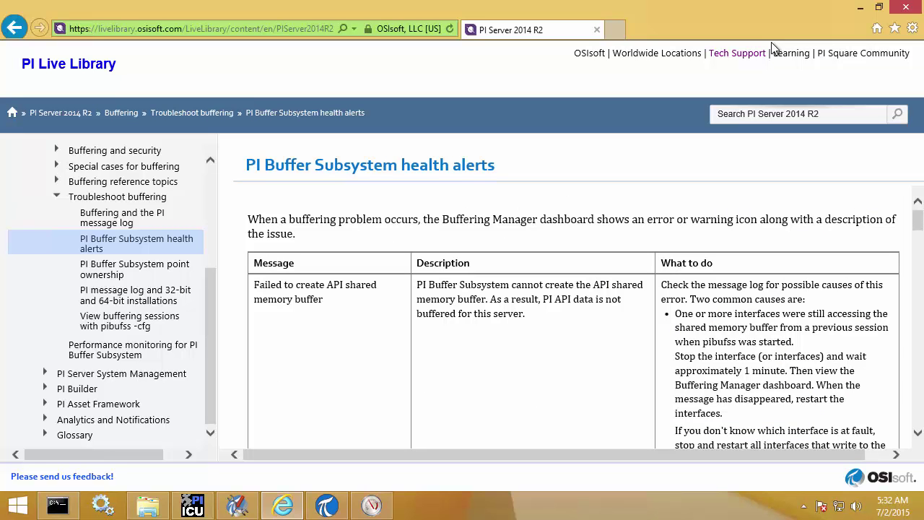
pyautogui.click(860, 8)
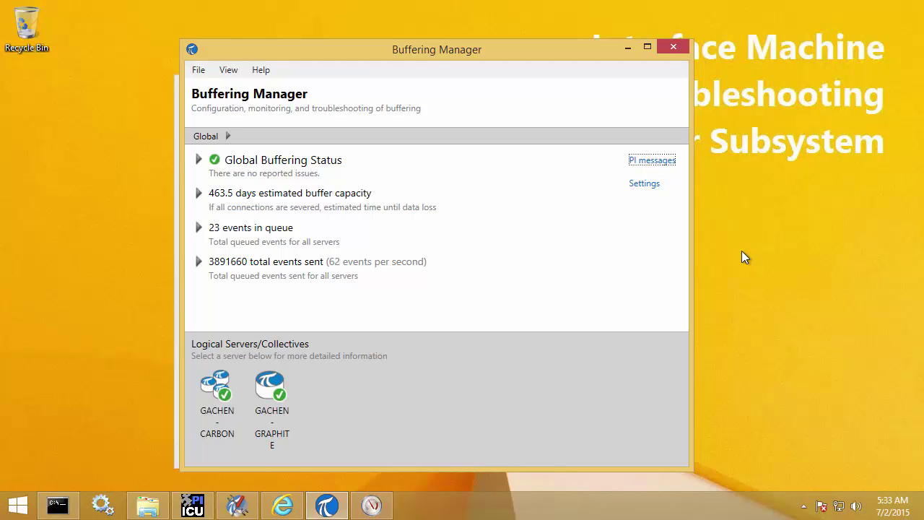
# - Switch to Command Prompt and change to the bin folder under %pihome64%, using cd /d to change drives
pyautogui.click(57, 505)
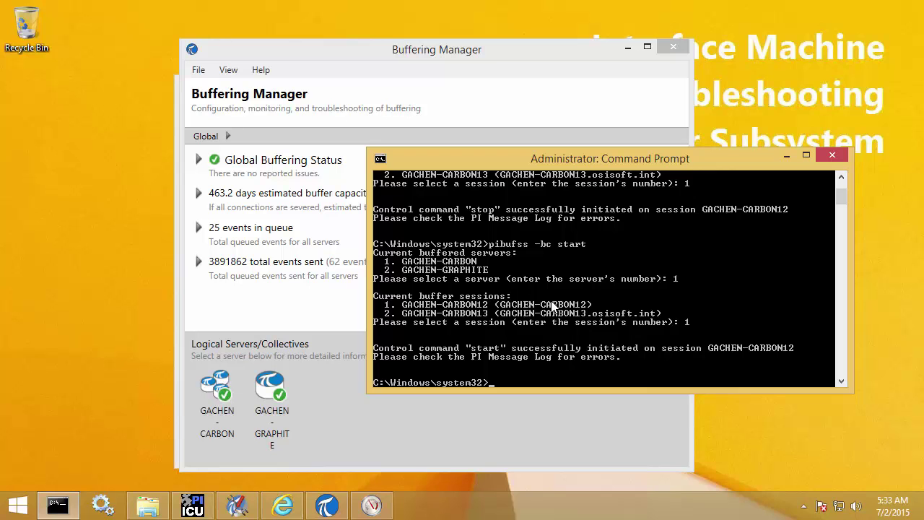
pyautogui.write('cd %pihome64%')
pyautogui.press('Return')
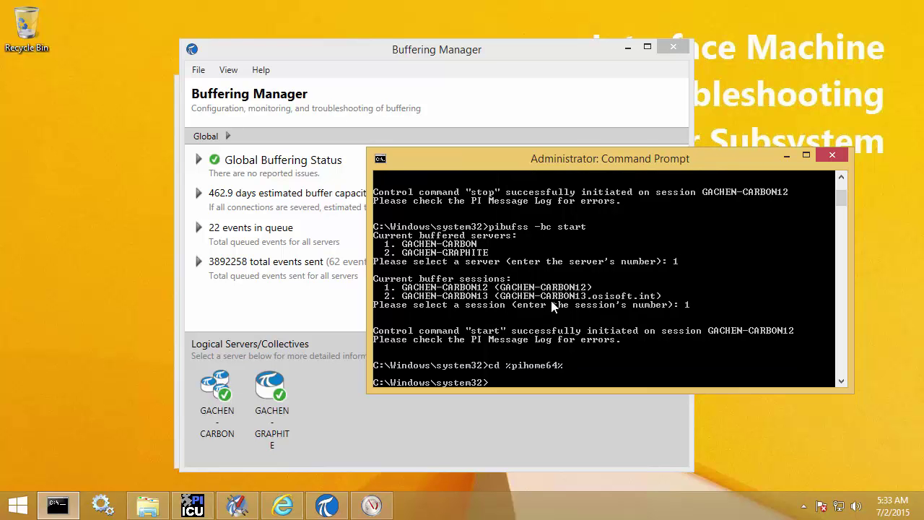
pyautogui.write('cd /d %pihome64%')
pyautogui.press('Return')
pyautogui.write('cd bin')
pyautogui.press('Return')
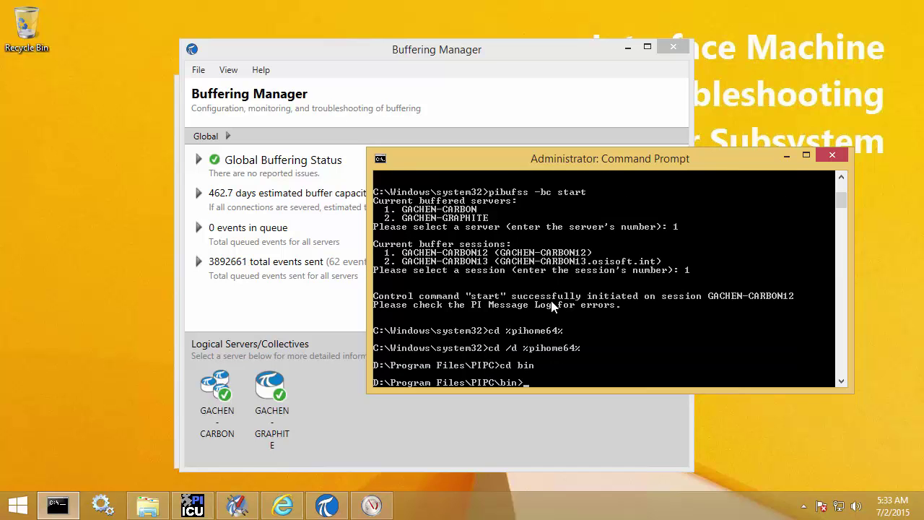
# - Run bufreport.bat to generate the buffering report and copy the report file's path from the command output
pyautogui.write('bufreport.bat')
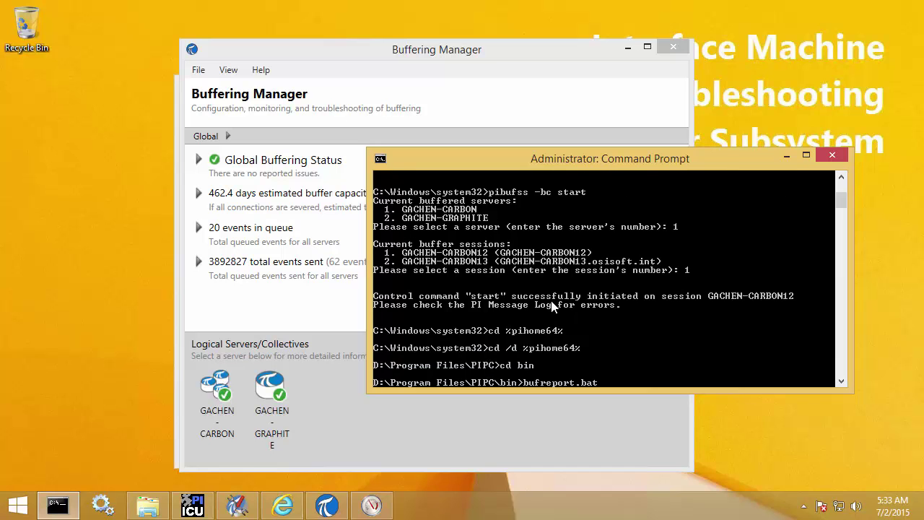
pyautogui.press('Return')
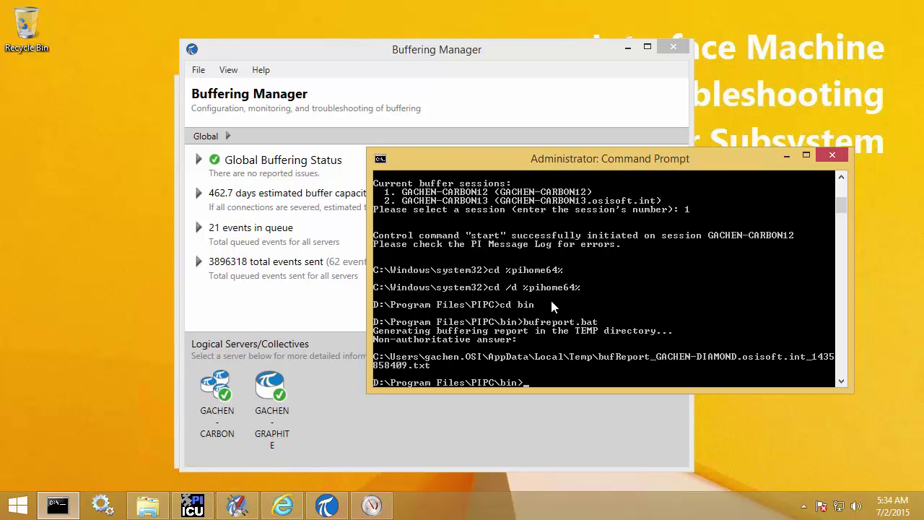
pyautogui.rightClick(481, 297)
pyautogui.click(497, 306)
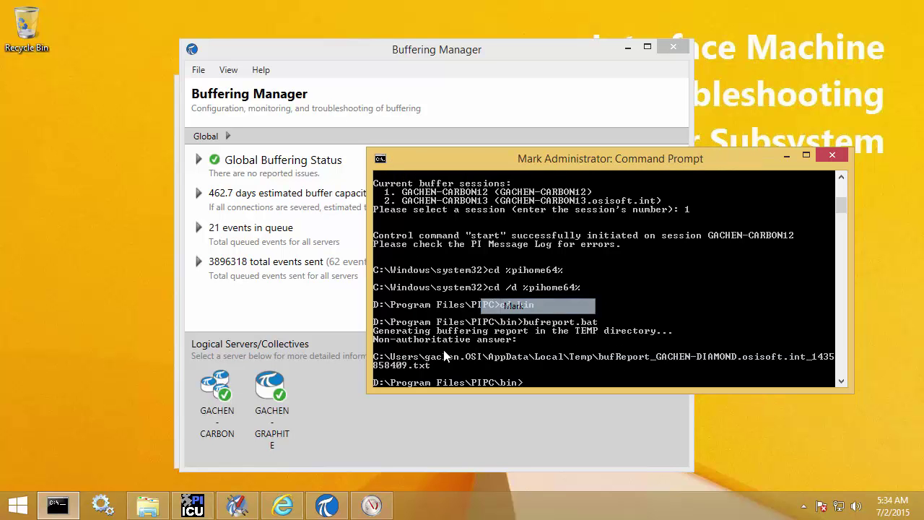
pyautogui.moveTo(378, 361); pyautogui.dragTo(860, 369)
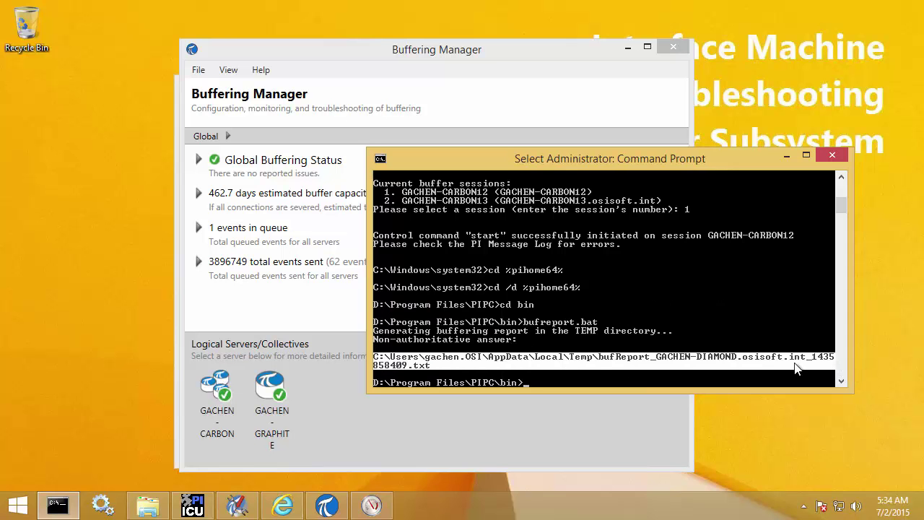
pyautogui.press('Return')
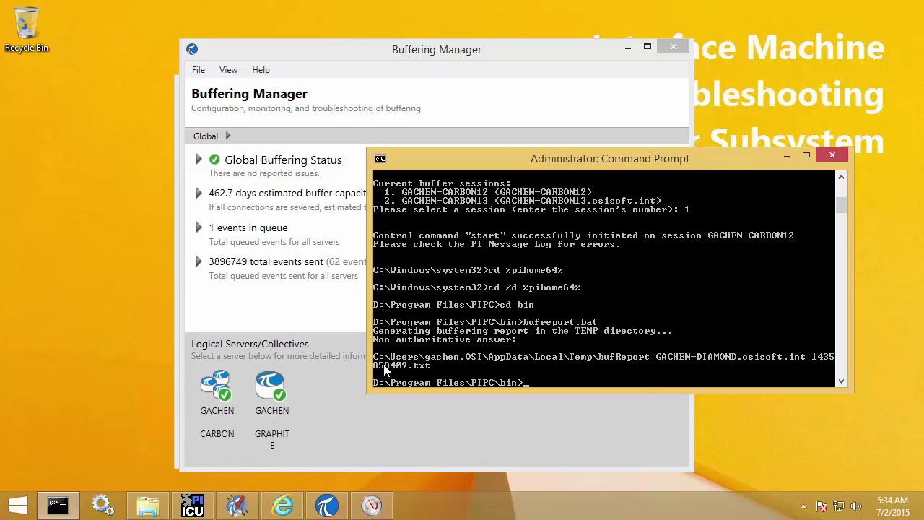
# - Switch to File Explorer, go to the %temp% folder, and open the bufReport text document
pyautogui.click(147, 504)
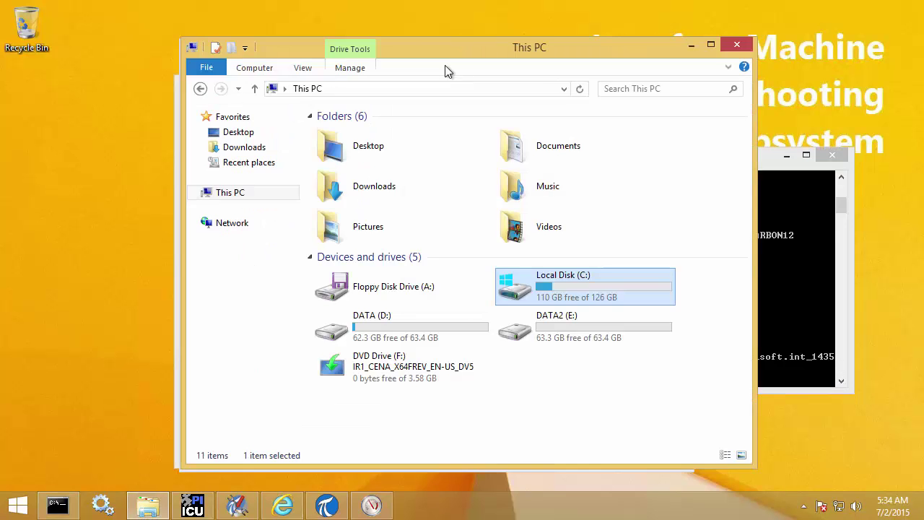
pyautogui.click(427, 88)
pyautogui.write('%temp%')
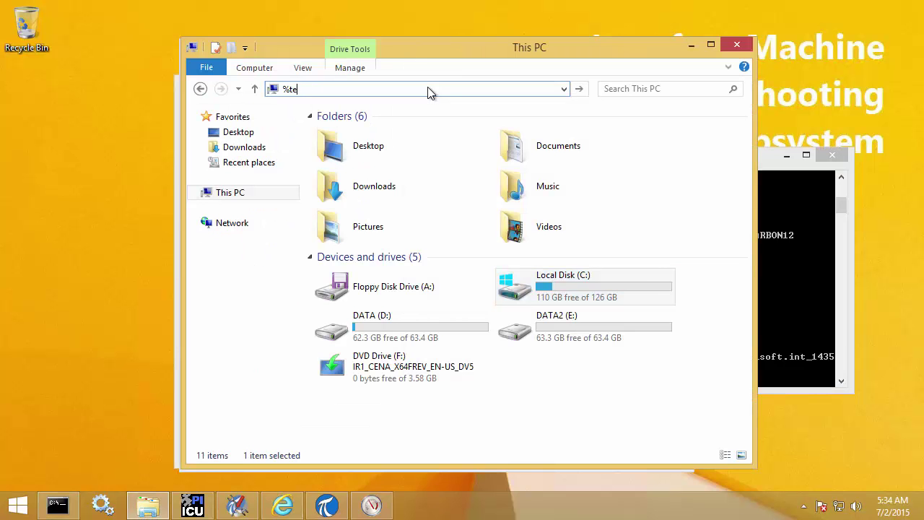
pyautogui.press('Return')
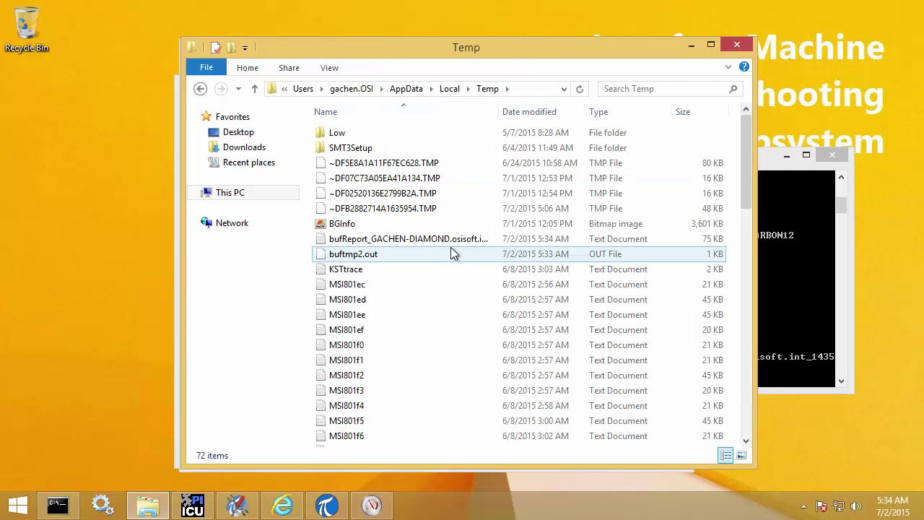
pyautogui.click(431, 241)
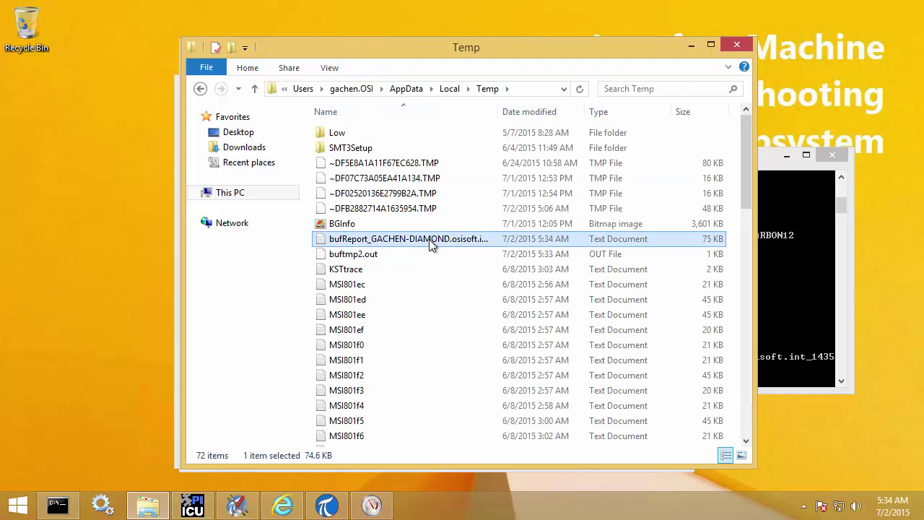
pyautogui.doubleClick(431, 240)
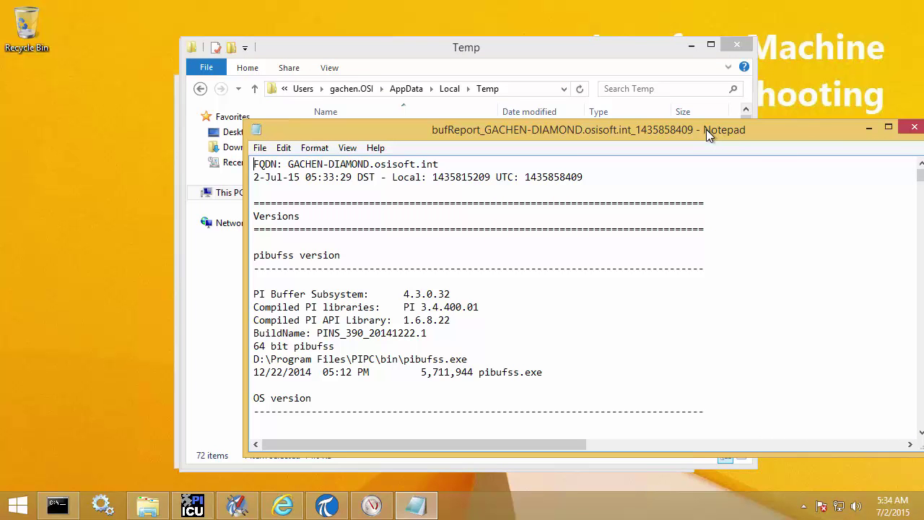